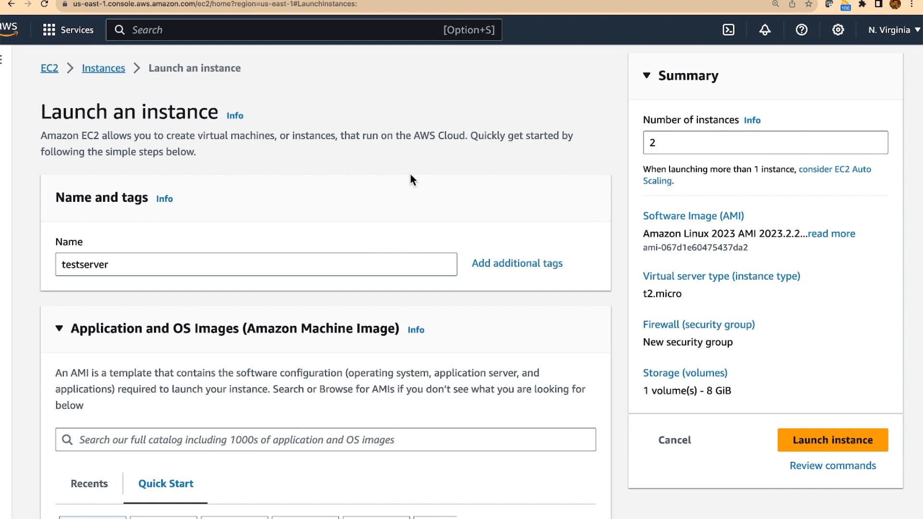
scroll(398, 154, "down", 1)
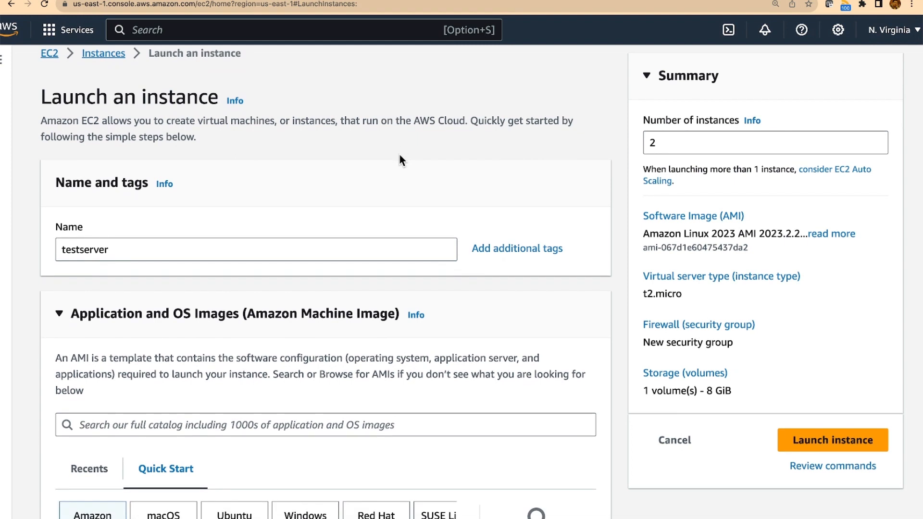
scroll(354, 202, "down", 4)
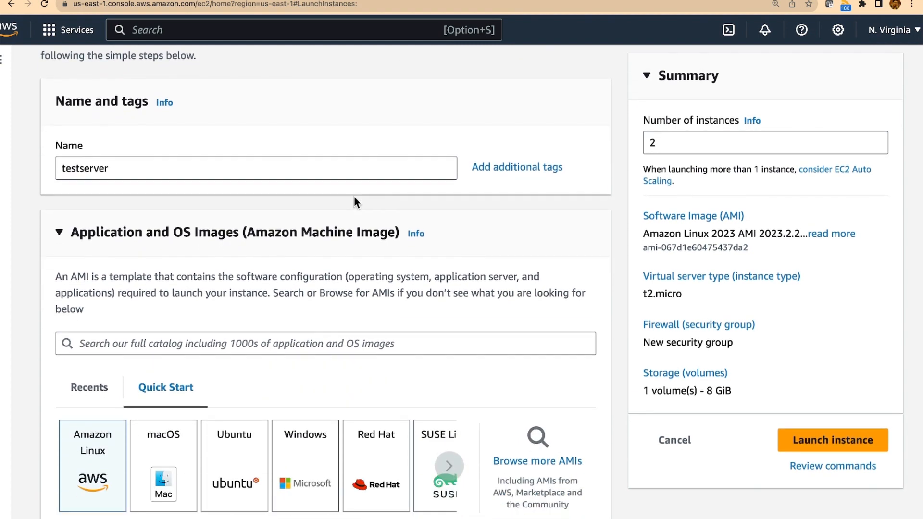
scroll(353, 194, "down", 2)
scroll(137, 346, "down", 5)
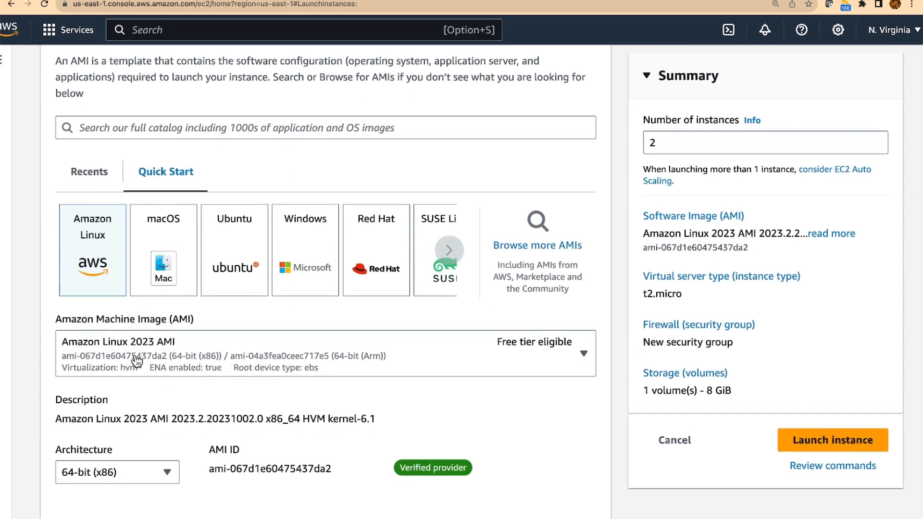
scroll(134, 353, "down", 5)
scroll(135, 356, "down", 1)
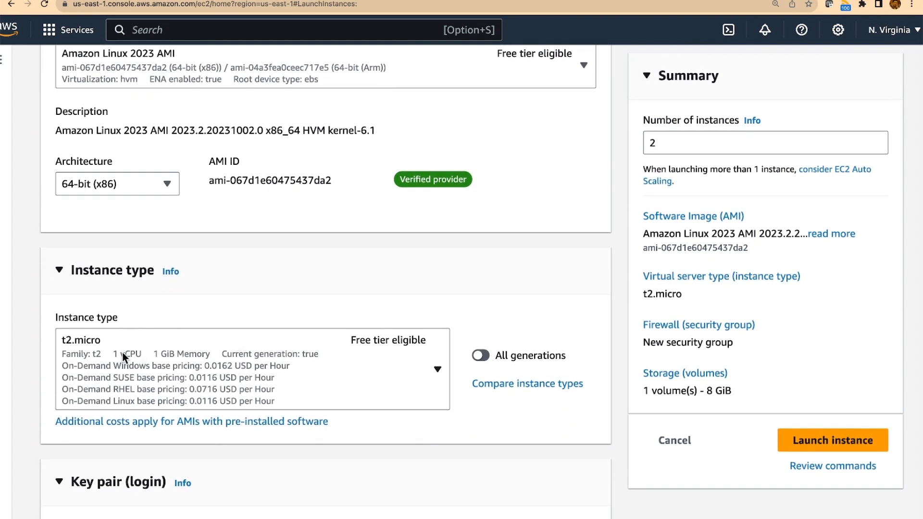
scroll(133, 353, "down", 2)
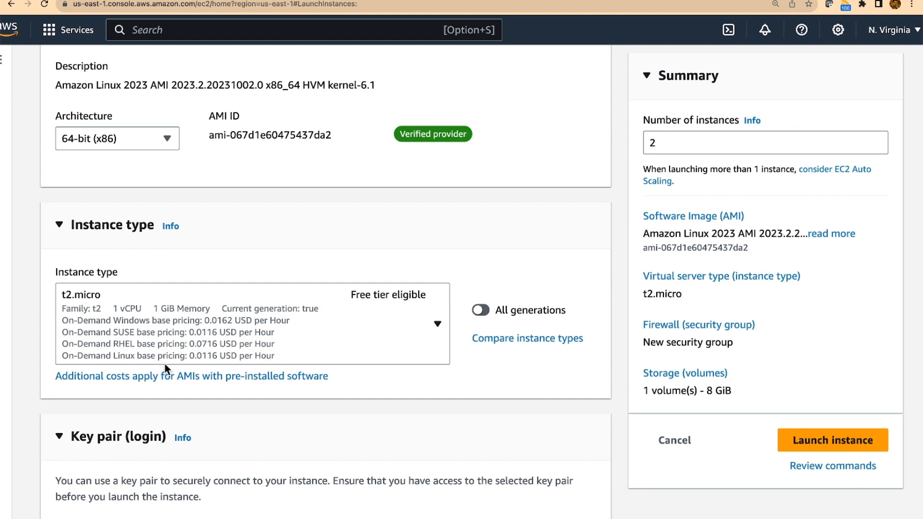
scroll(166, 368, "down", 2)
scroll(166, 369, "down", 2)
scroll(162, 372, "down", 2)
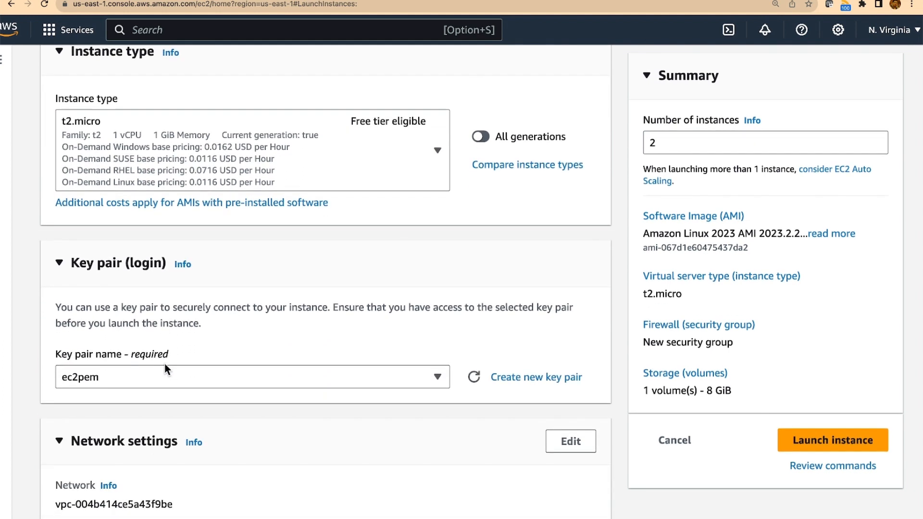
scroll(156, 377, "down", 1)
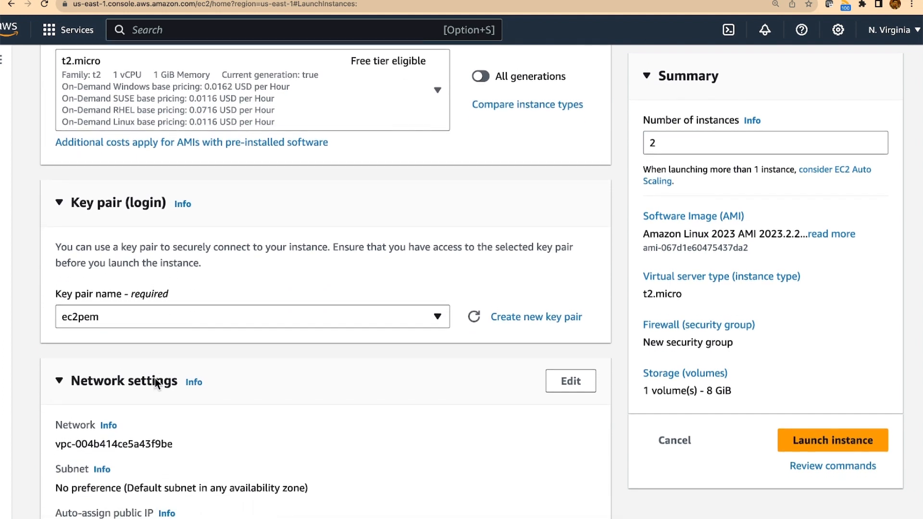
scroll(155, 378, "up", 1)
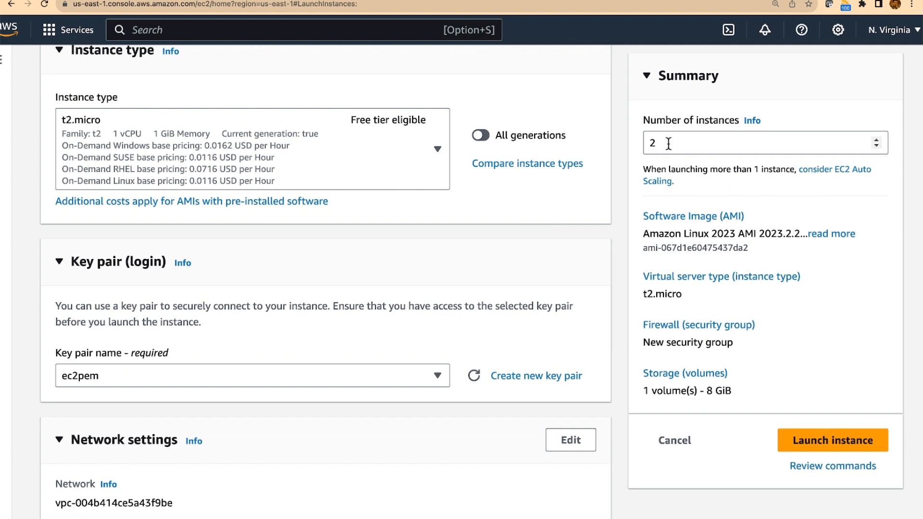
- Launch the two testserver EC2 instances with the reviewed configuration
left_click(824, 441)
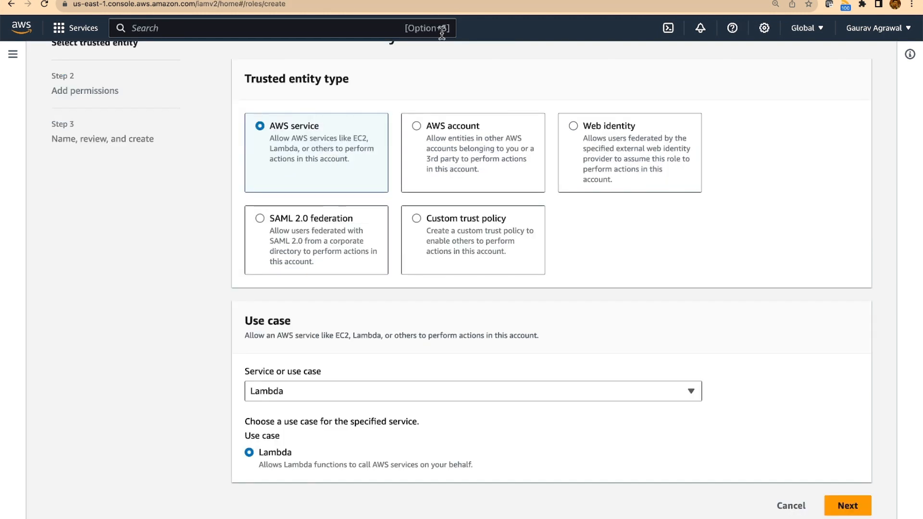
scroll(450, 109, "up", 1)
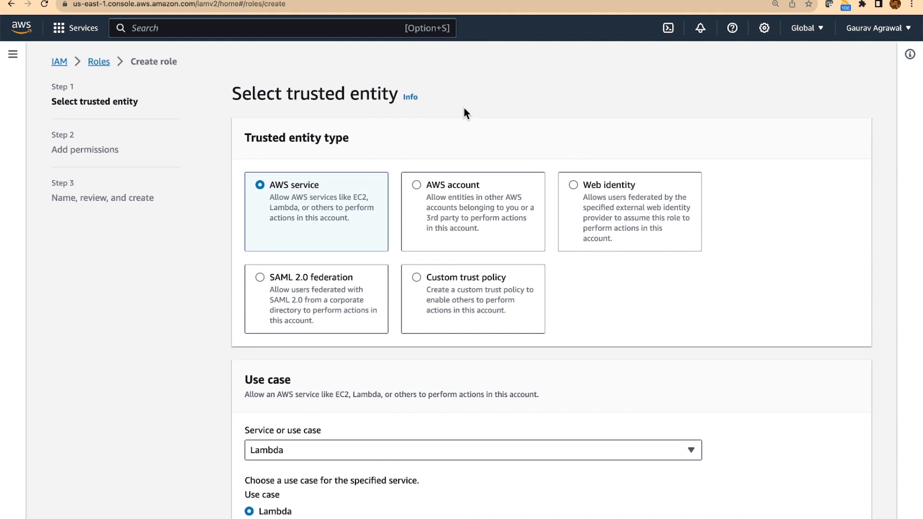
scroll(459, 143, "down", 1)
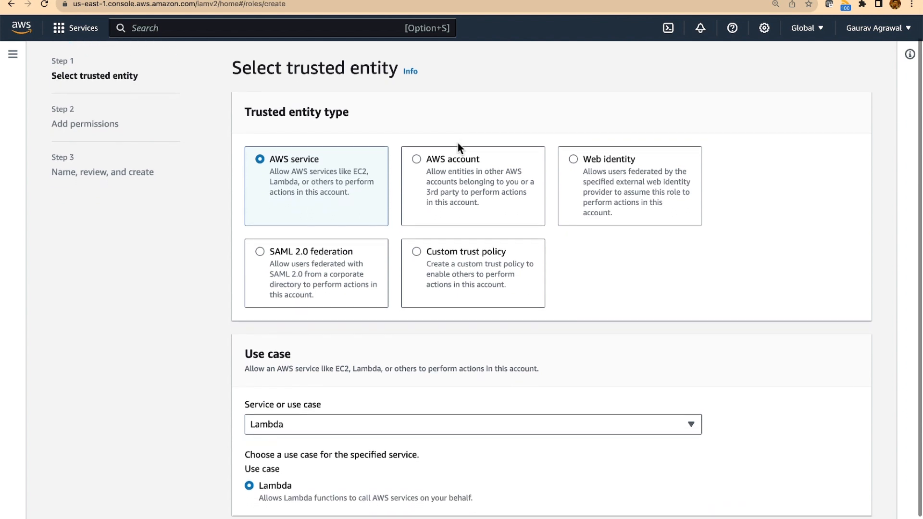
scroll(457, 142, "up", 1)
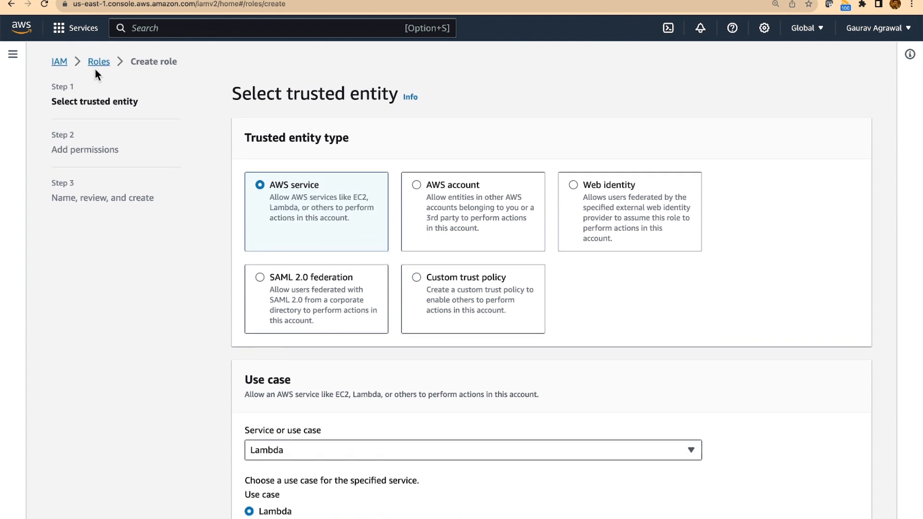
scroll(206, 215, "down", 2)
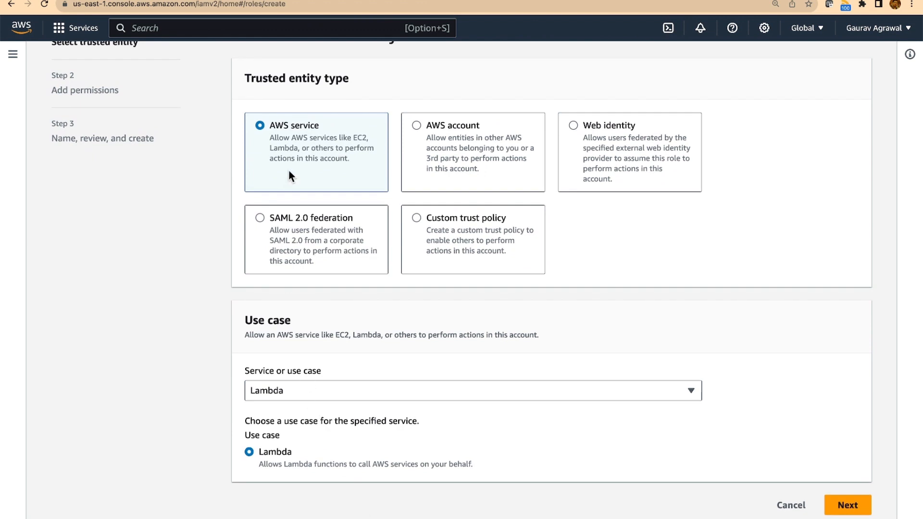
- Create the Lambda role ec2fullaccess with the AmazonEC2FullAccess policy attached
left_click(848, 507)
left_click(328, 134)
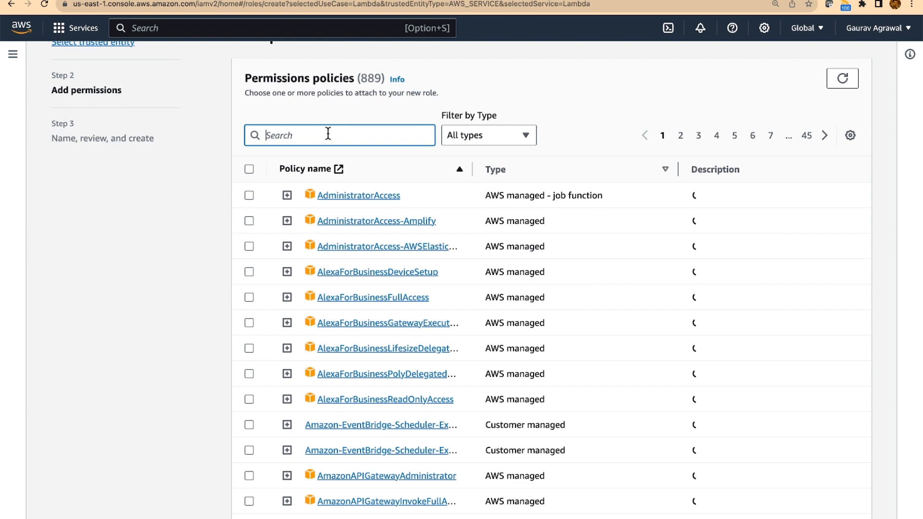
type("ec2")
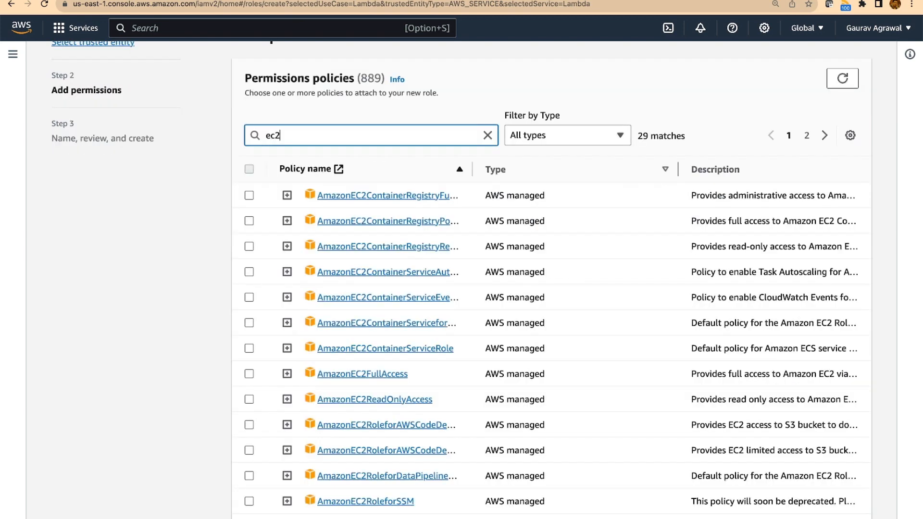
type("full")
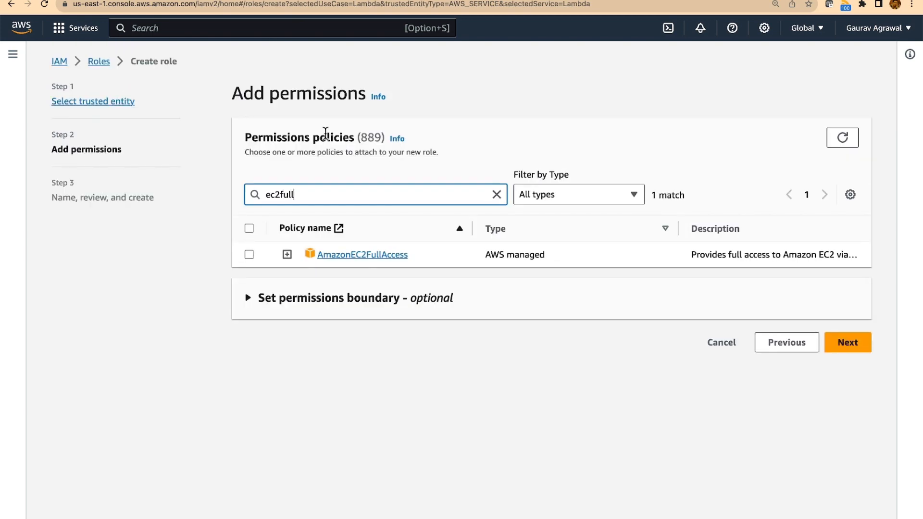
left_click(249, 255)
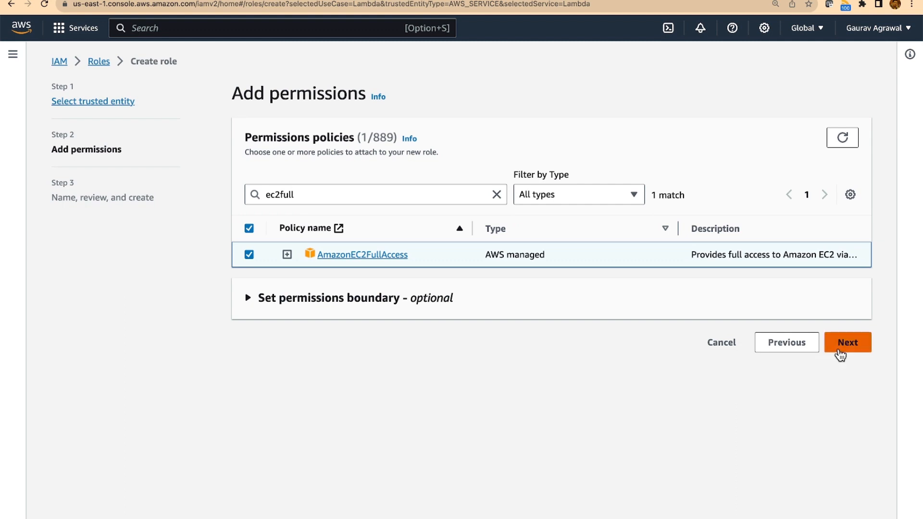
left_click(848, 342)
left_click(336, 209)
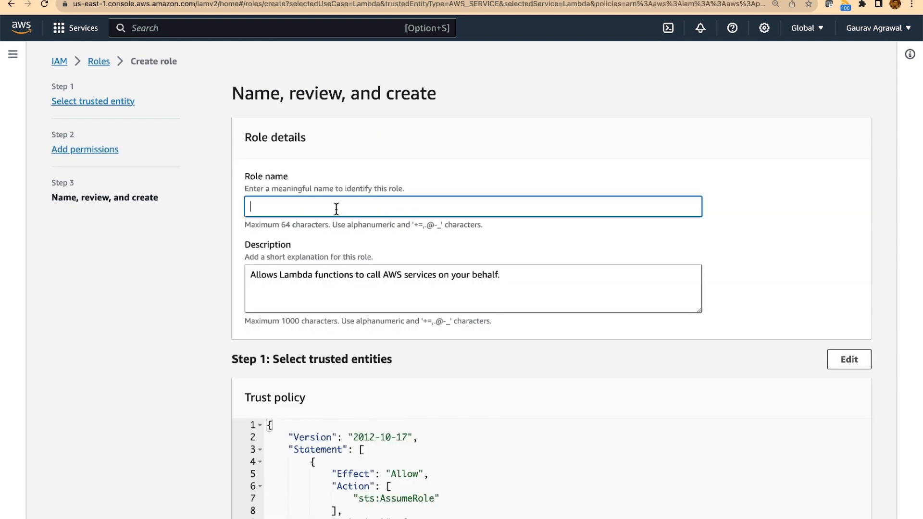
type("ec2fu")
type("llaccess")
scroll(462, 289, "down", 10)
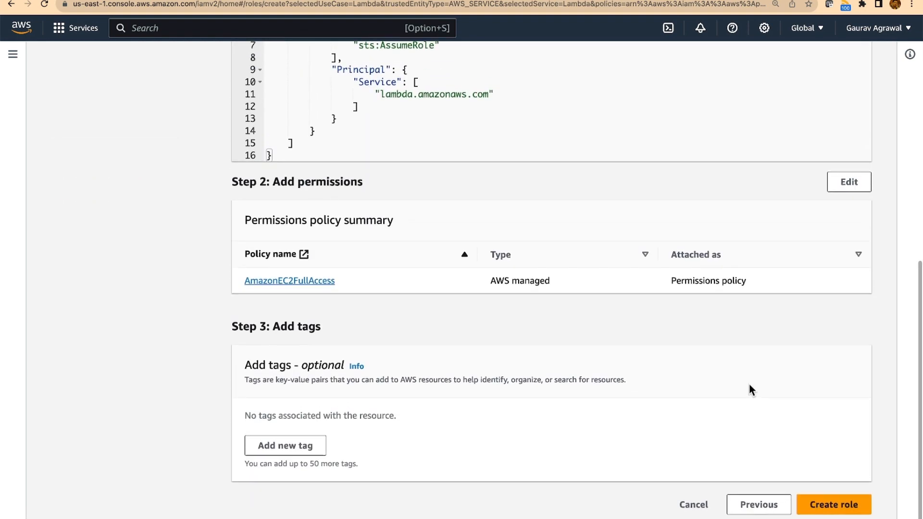
left_click(842, 504)
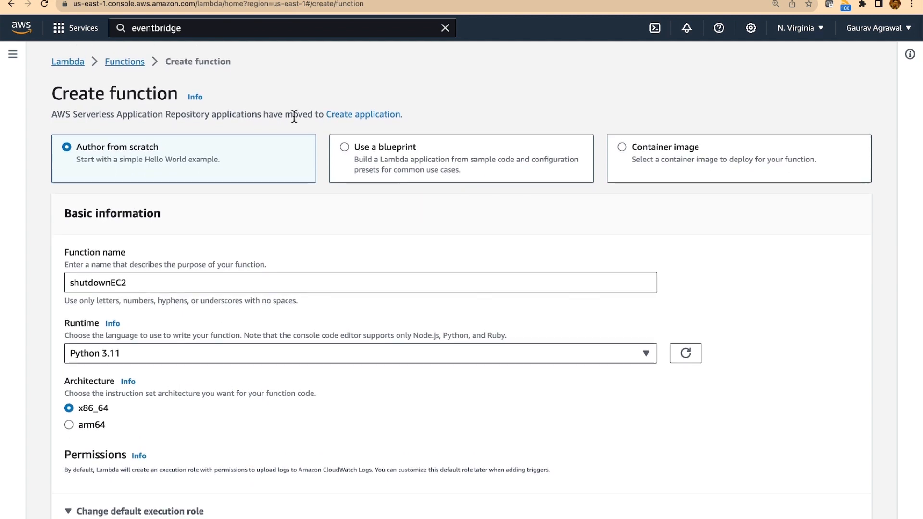
scroll(231, 171, "down", 2)
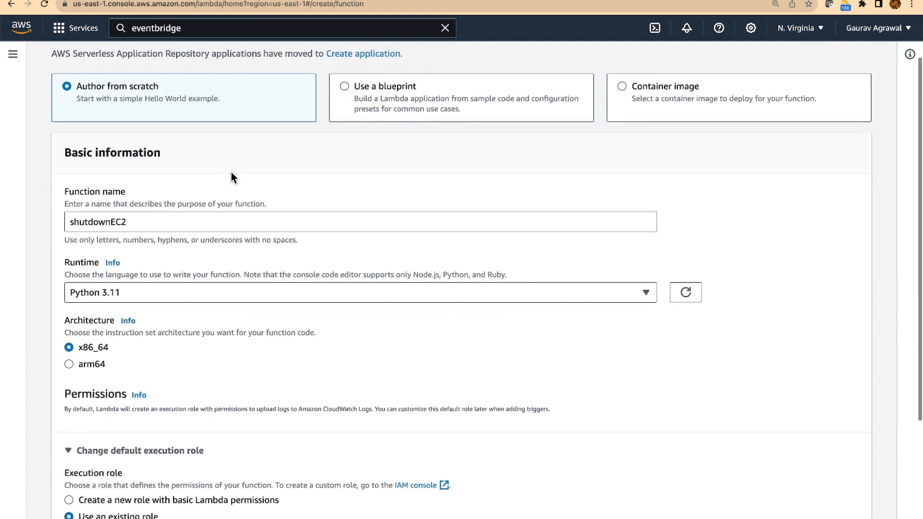
scroll(231, 171, "down", 2)
scroll(181, 232, "down", 1)
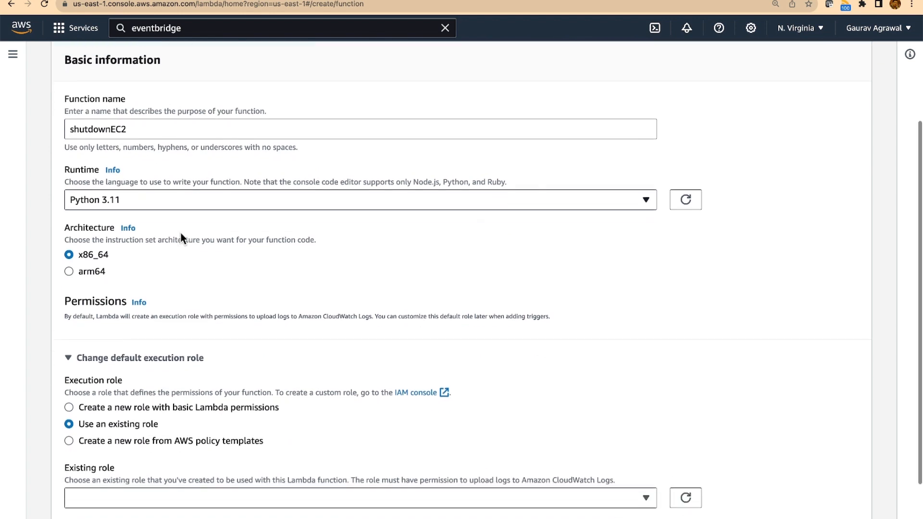
scroll(181, 232, "down", 1)
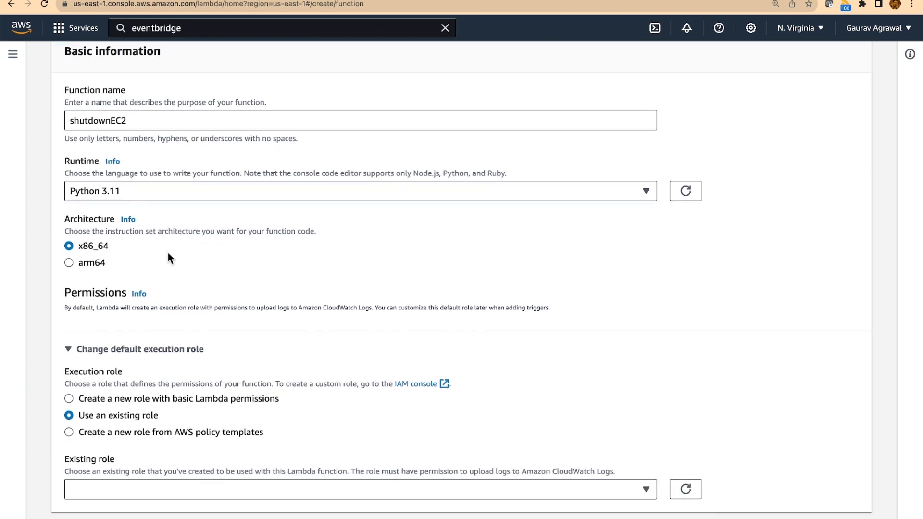
scroll(168, 252, "down", 1)
scroll(168, 252, "down", 1)
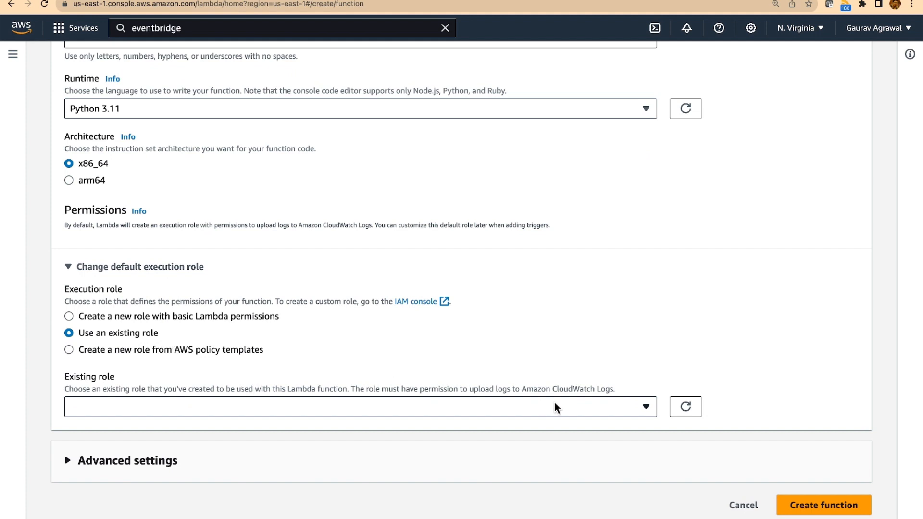
- Create shutdownEC2 using the existing ec2fullaccess execution role
left_click(685, 407)
left_click(505, 409)
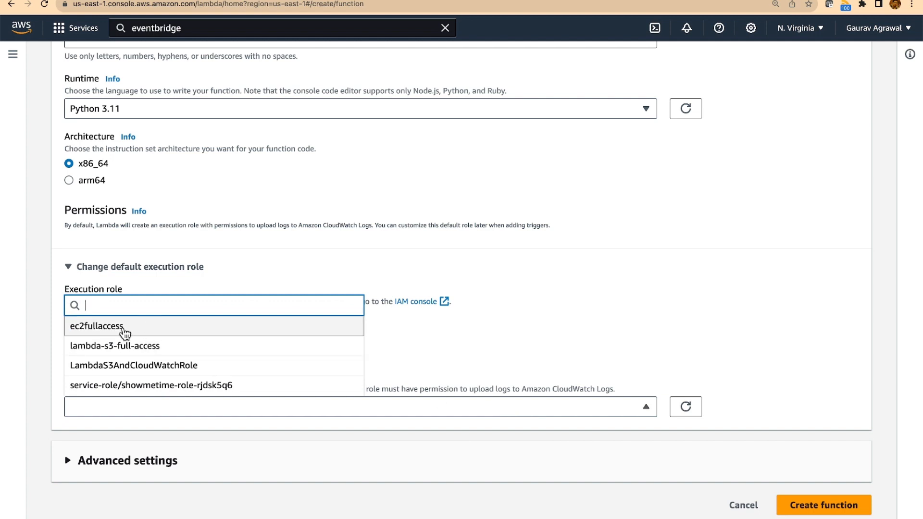
left_click(115, 330)
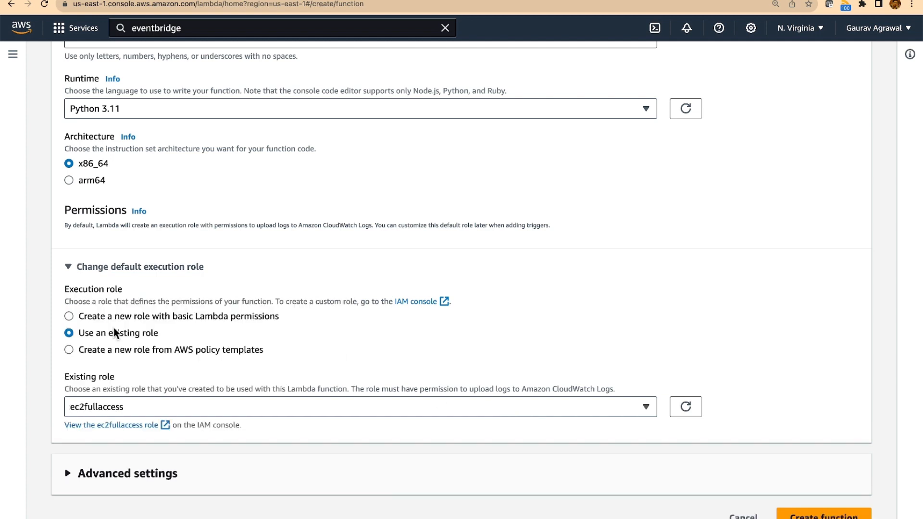
scroll(581, 429, "down", 1)
left_click(829, 503)
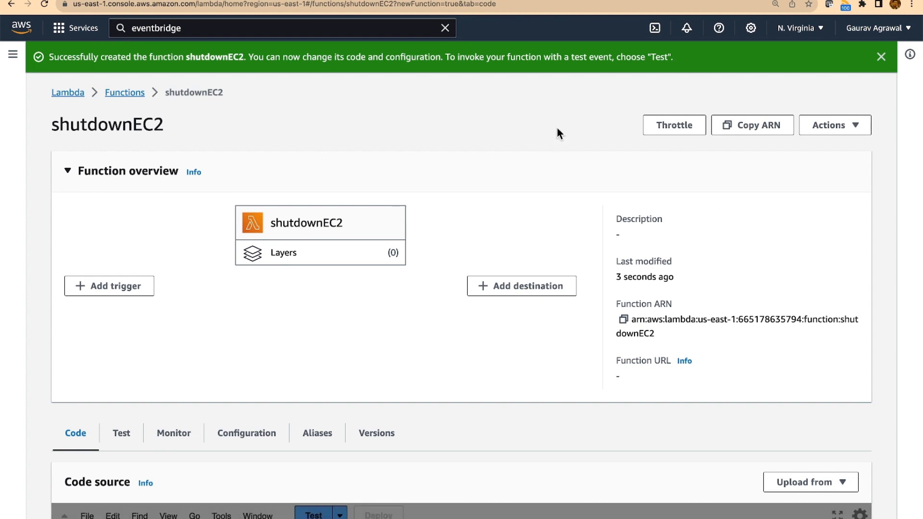
scroll(555, 126, "down", 1)
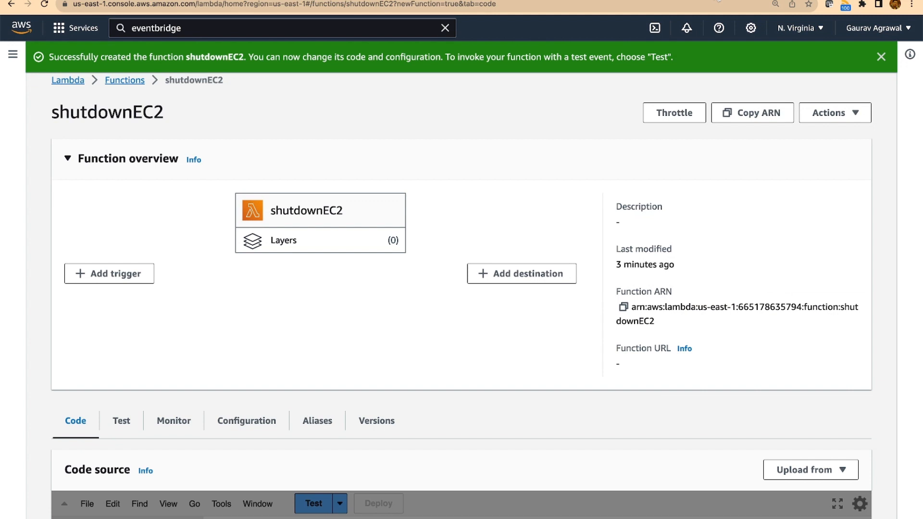
- Copy the raw shutdown.py script from GitHub and return to shutdownEC2
key("ctrl+Tab")
scroll(524, 184, "up", 1)
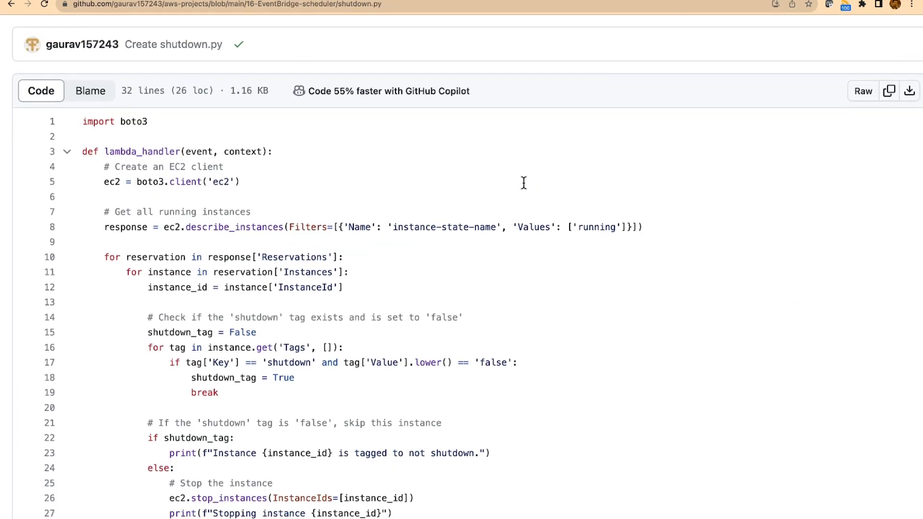
scroll(524, 184, "down", 1)
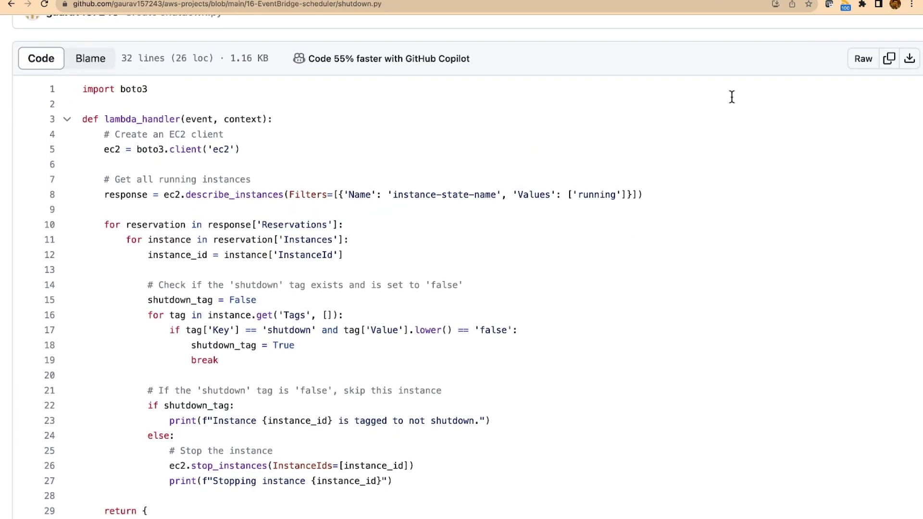
left_click(892, 64)
left_click(443, 7)
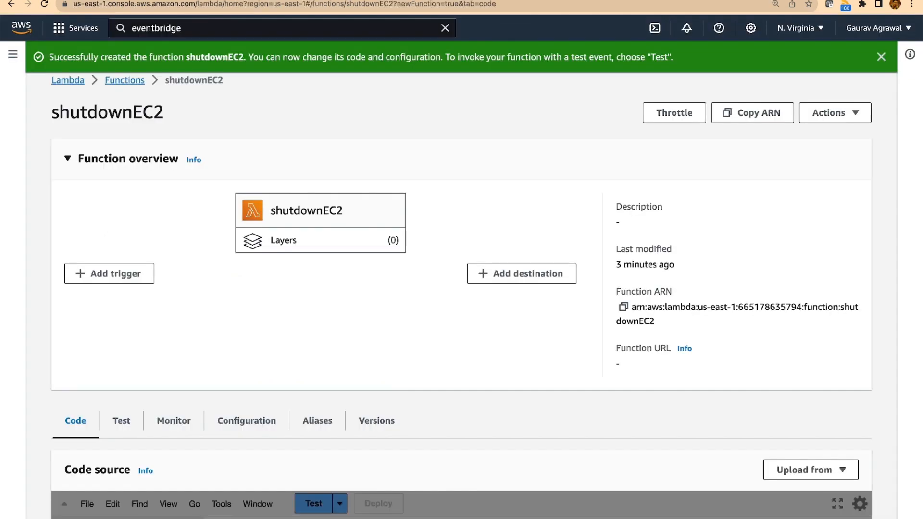
scroll(384, 322, "down", 5)
scroll(384, 322, "down", 5)
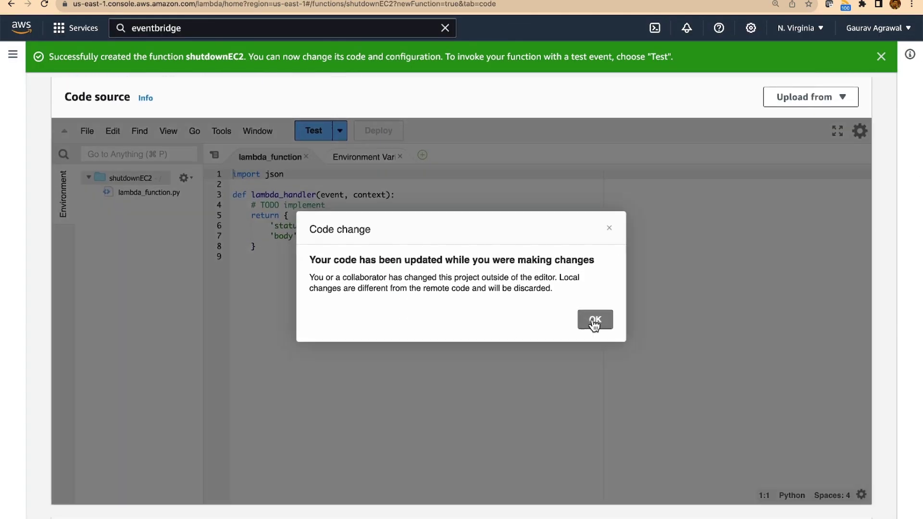
left_click(596, 320)
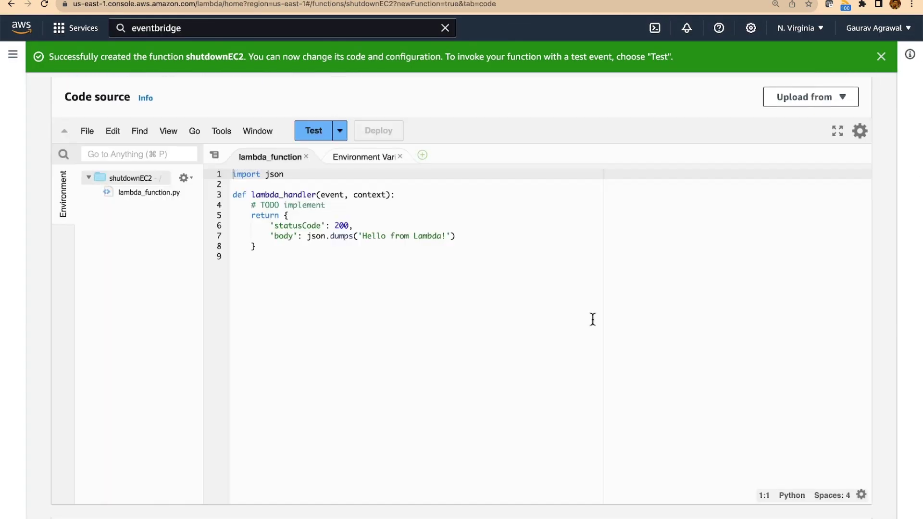
- Replace the placeholder code with the pasted shutdown script and deploy it
left_click(361, 293)
key("ctrl+a")
key("BackSpace")
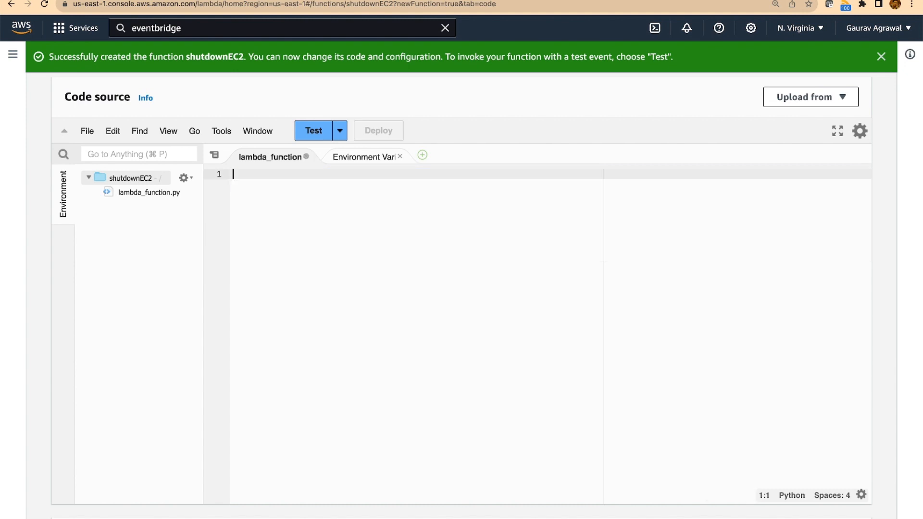
type("import boto3  def lambda_handler(event, context):     # Create an EC2 client     ec2 = boto3.client('ec2')      # Get all running instances     response = ec2.describe_instances(Filters=[{'Name': 'instance-state-name', 'Values': ['running']}])      for reservation in response['Reservations']:         for instance in reservation['Instances']:             instance_id = instance['InstanceId']              # Check if the 'shutdown' tag exists and is set to 'false'             shutdown_tag = False             for tag in instance.get('Tags', []):                 if tag['Key'] == 'shutdown' and tag['Value'].lower() == 'false':                     shutdown_tag = True                     break              # If the 'shutdown' tag is 'false', skip this instance             if shutdown_tag:                 print(f\"Instance {instance_id} is tagged to not shutdown.\")             else:                 # Stop the instance                 ec2.stop_instances(InstanceIds=[instance_id])                 print(f\"Stopping instance {instance_id}\")      return {         'statusCode': 200,         'body': 'EC2 instances stopped based on the \"shutdown\" tag.'     }")
scroll(418, 354, "down", 3)
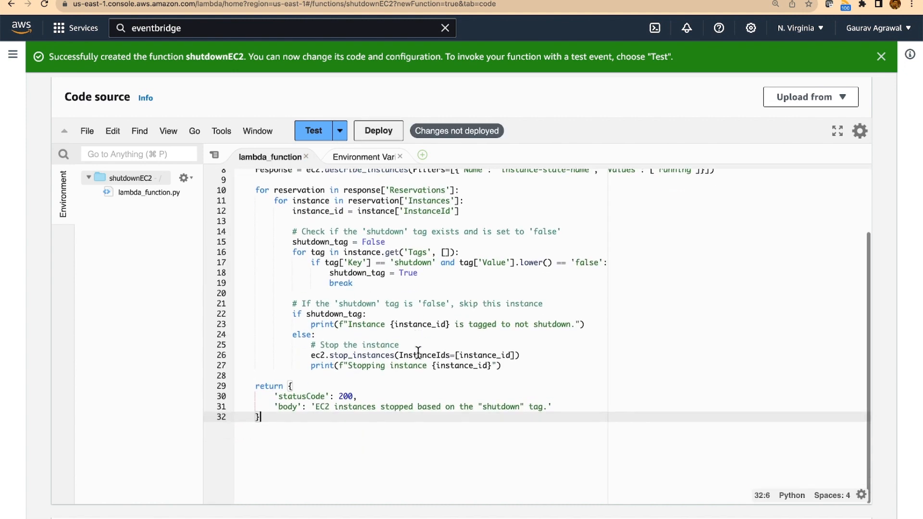
scroll(417, 351, "up", 3)
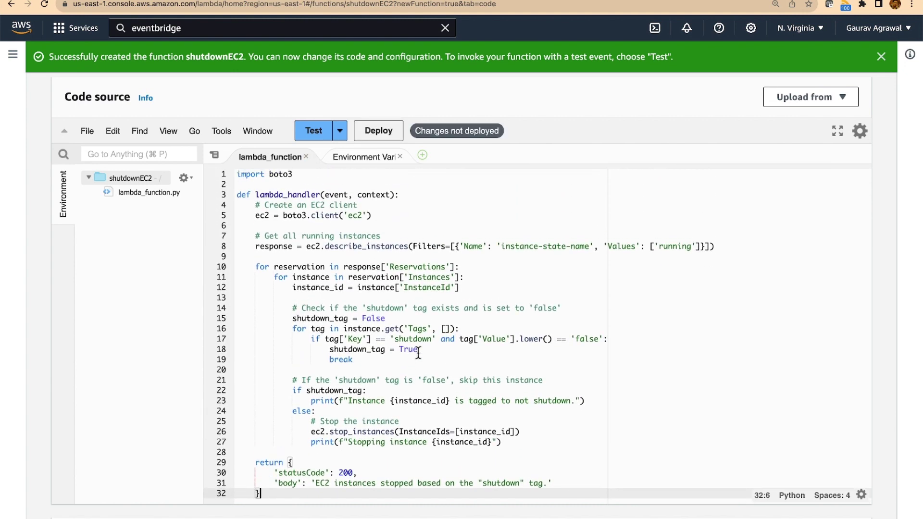
left_click(378, 134)
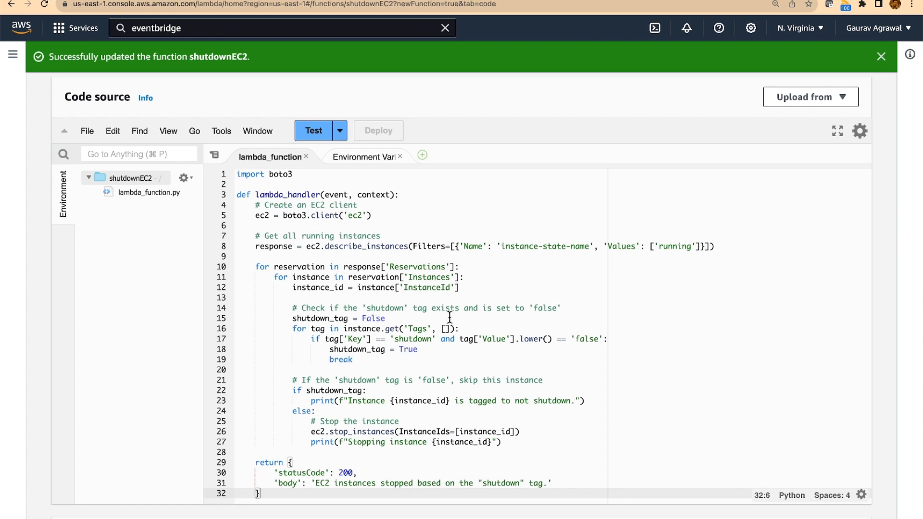
scroll(453, 306, "down", 1)
scroll(454, 307, "up", 2)
scroll(454, 307, "up", 2)
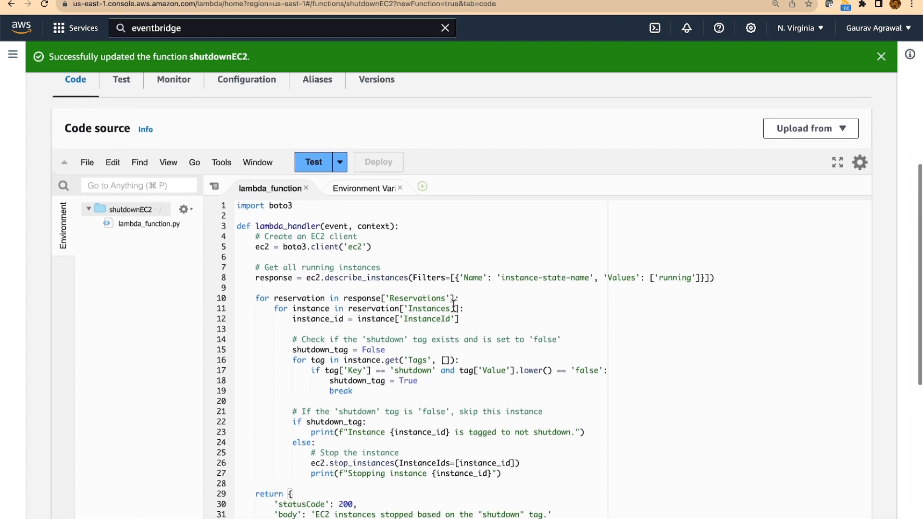
key("ctrl+Tab")
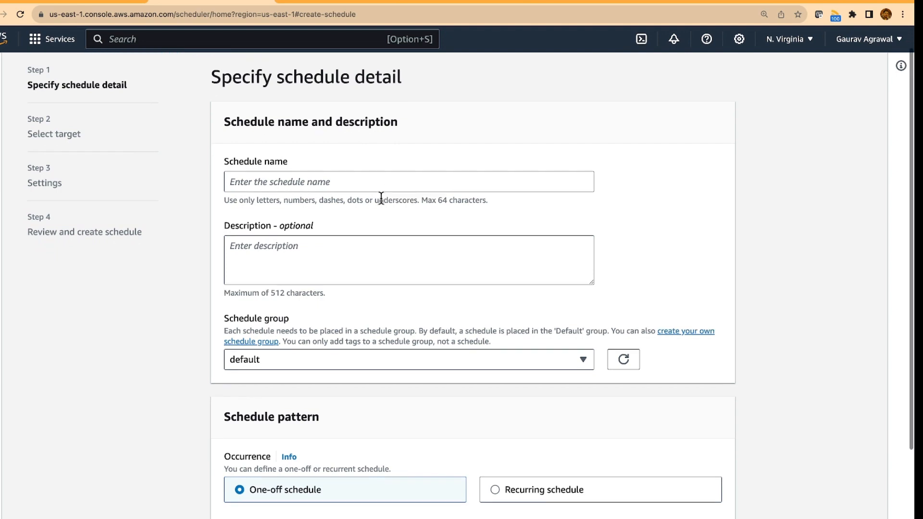
scroll(381, 198, "down", 1)
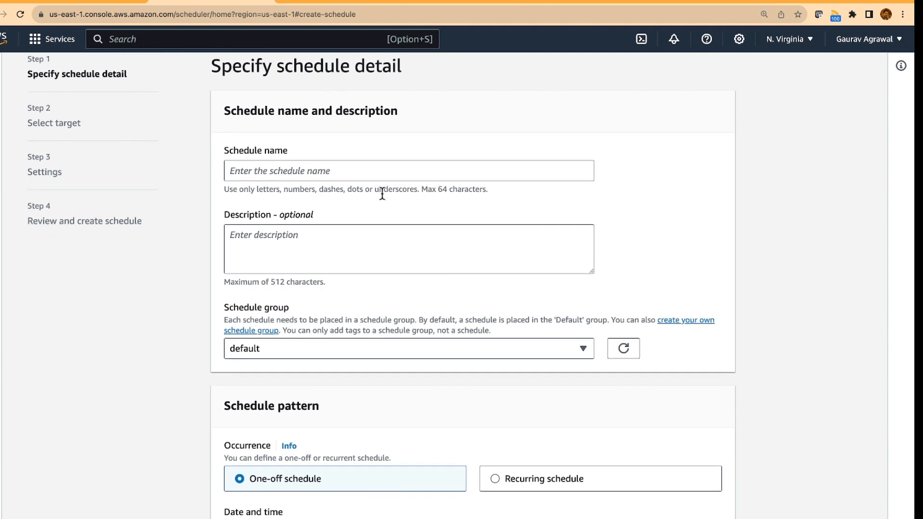
- Name the new EventBridge schedule weekendec2shutdown
left_click(337, 171)
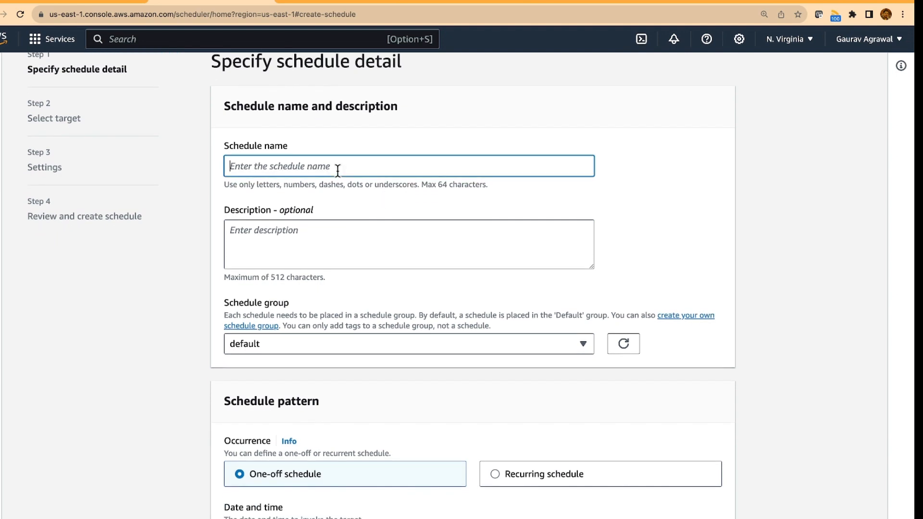
type("weeken")
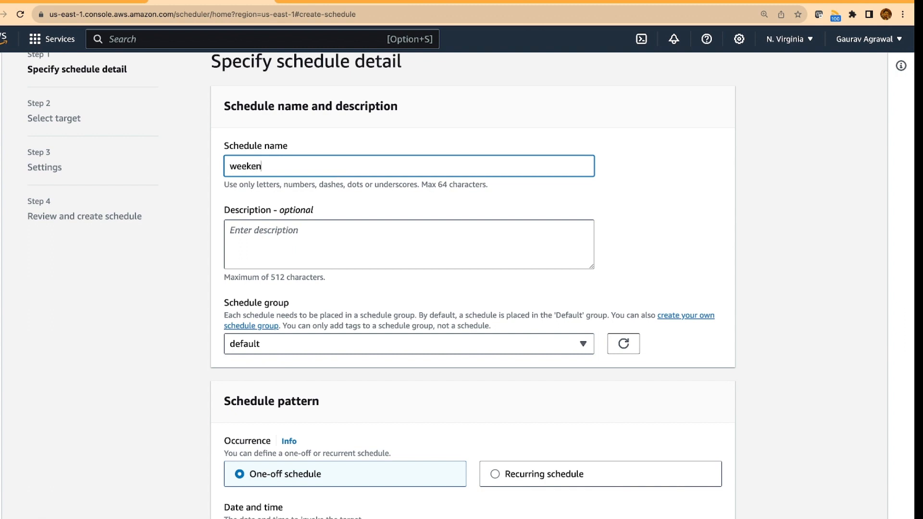
type("ds")
type("shu")
type("tdown")
scroll(361, 317, "down", 2)
scroll(361, 317, "down", 2)
scroll(361, 321, "down", 1)
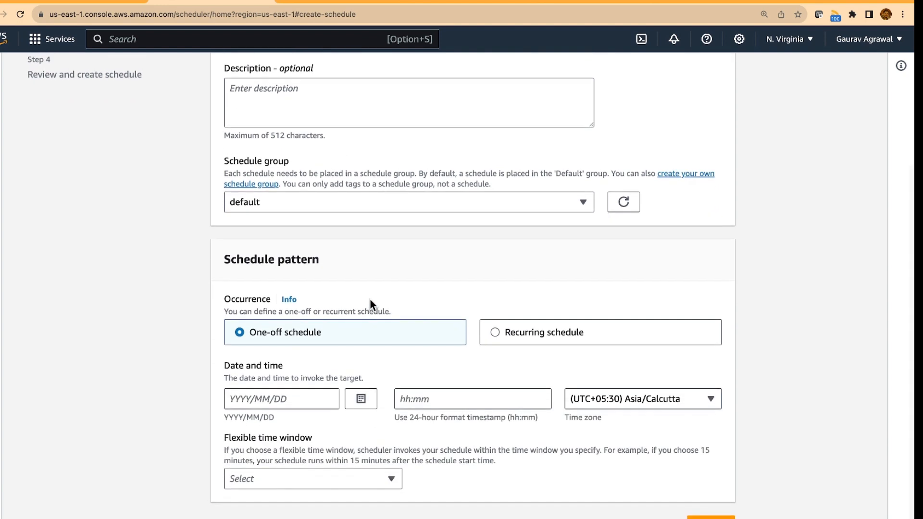
- Make the schedule recurring, keeping the cron-based schedule type
left_click(496, 333)
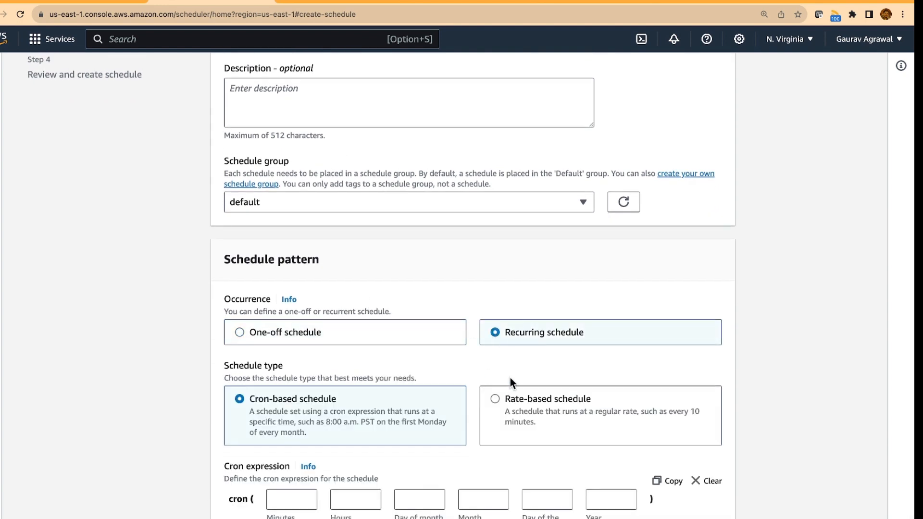
scroll(509, 377, "down", 2)
scroll(510, 377, "down", 1)
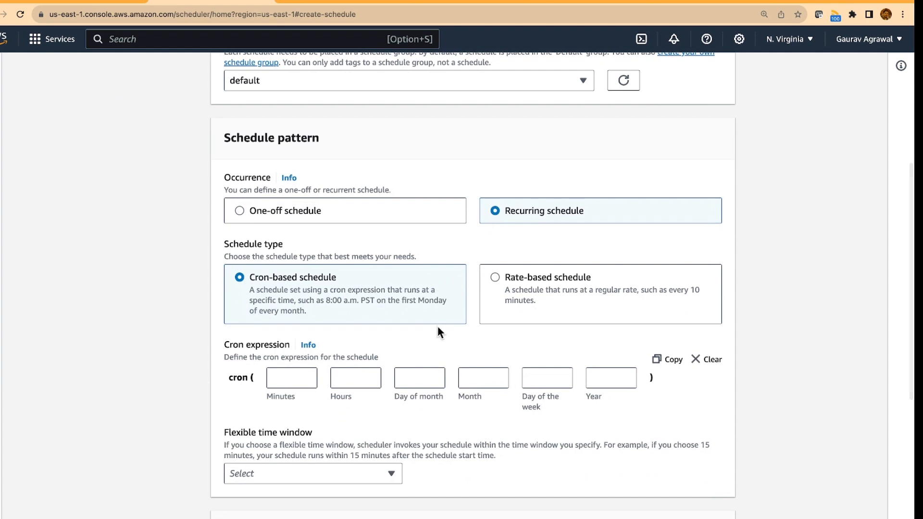
scroll(443, 336, "down", 1)
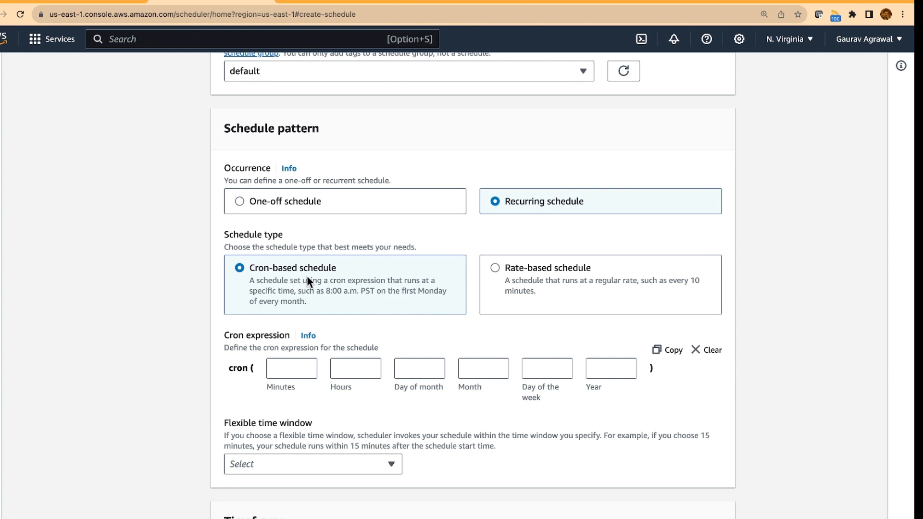
scroll(307, 280, "down", 1)
scroll(293, 351, "down", 1)
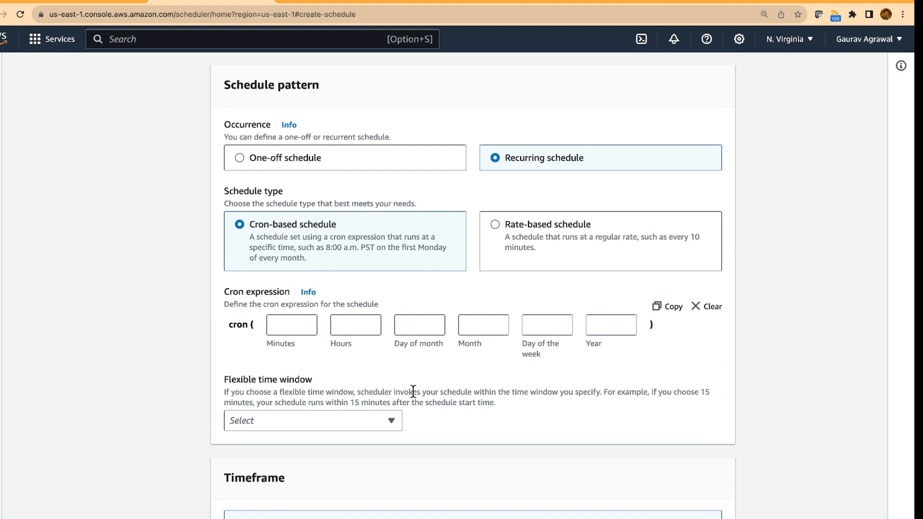
- Fill the cron expression as 00 20 ? * 6 *, firing Fridays at 20:00
left_click(358, 327)
type("20")
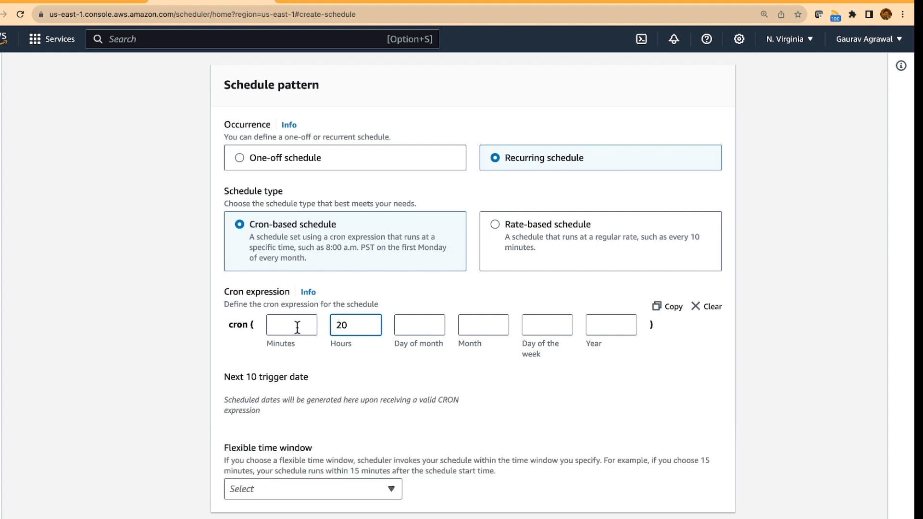
left_click(295, 326)
type("00")
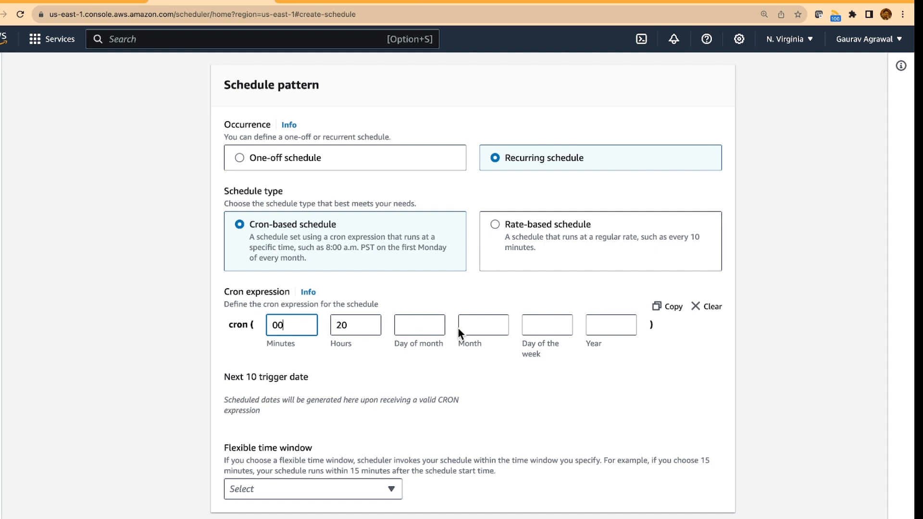
left_click(469, 326)
type("*")
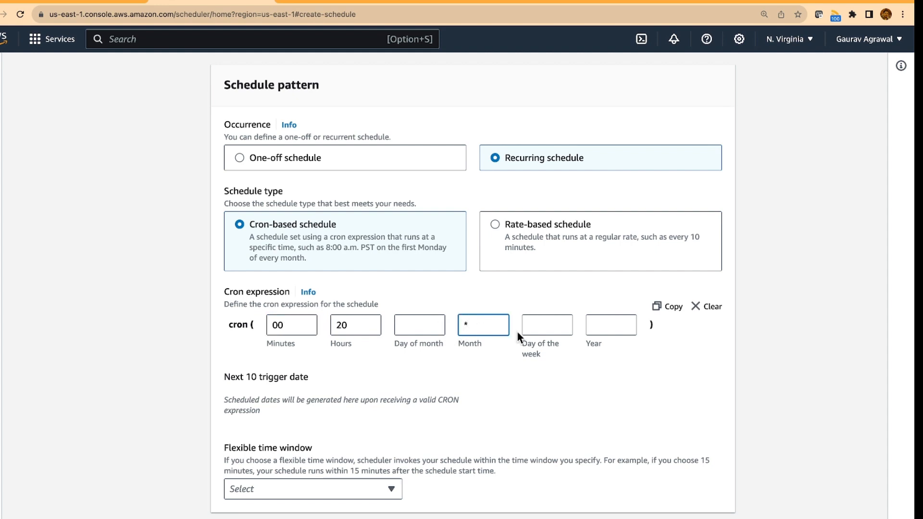
left_click(538, 327)
type("6")
left_click(611, 325)
type("*")
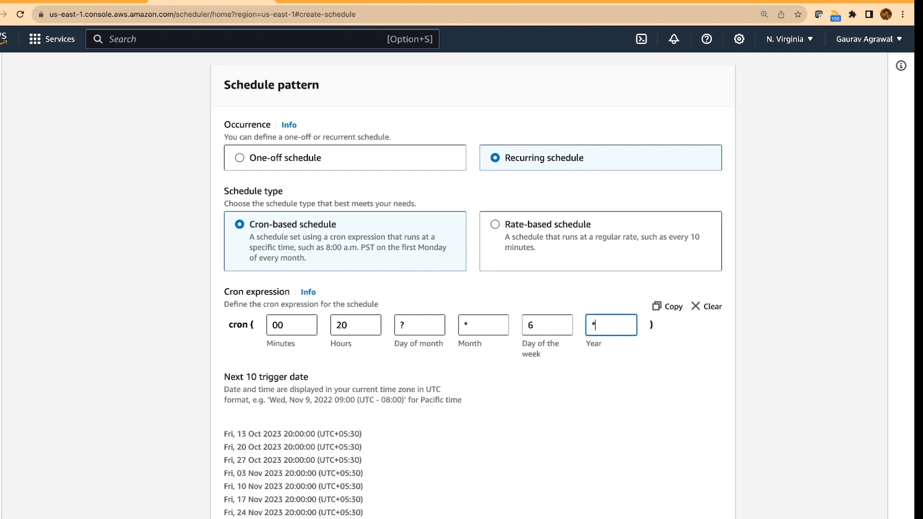
scroll(597, 417, "down", 3)
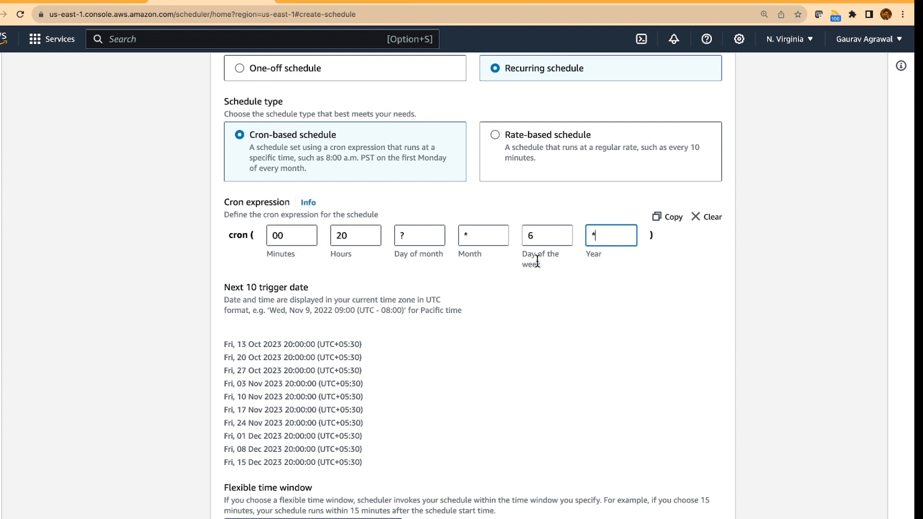
scroll(533, 291, "down", 1)
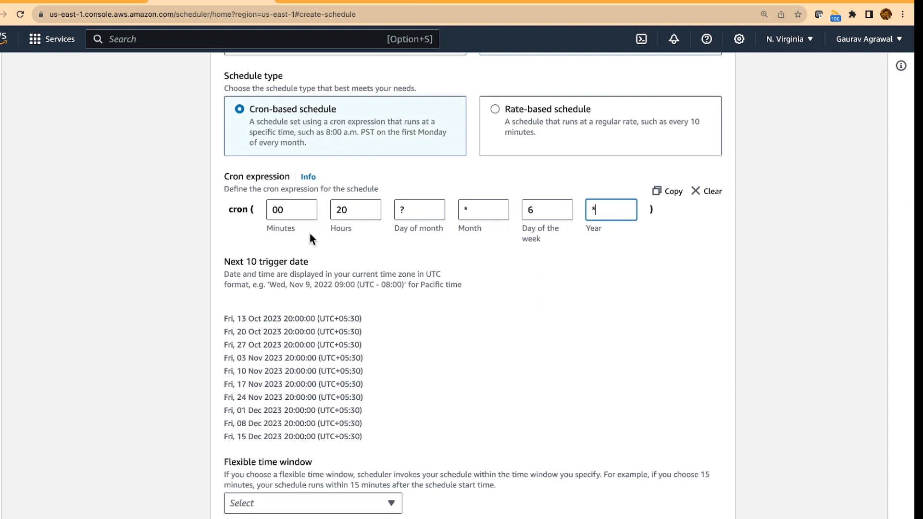
scroll(293, 306, "down", 1)
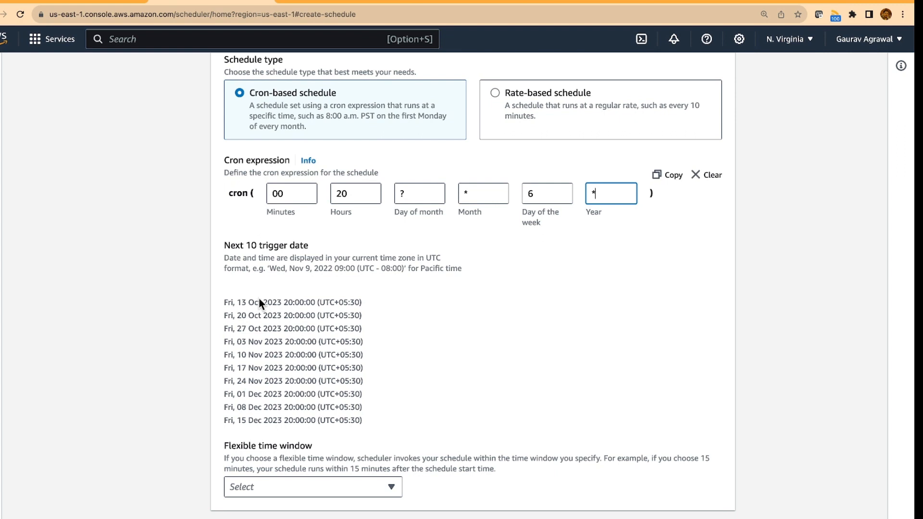
scroll(249, 360, "down", 1)
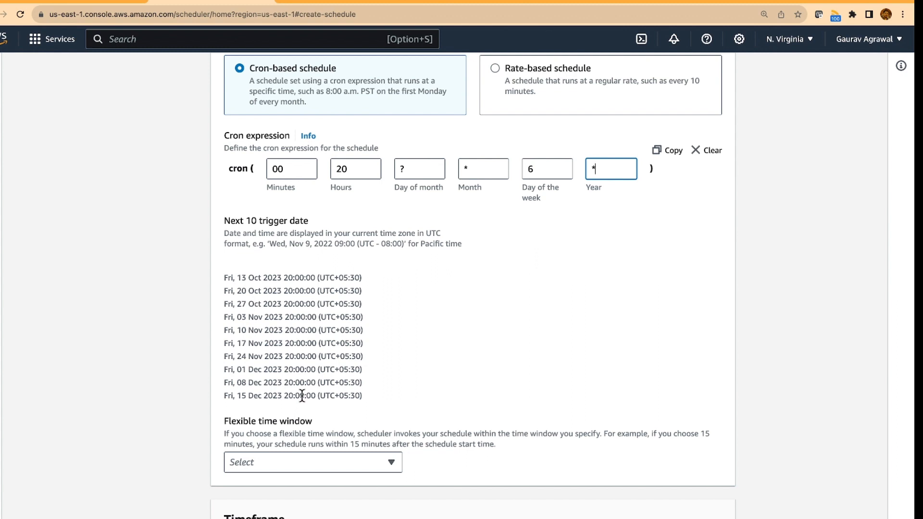
scroll(412, 310, "up", 1)
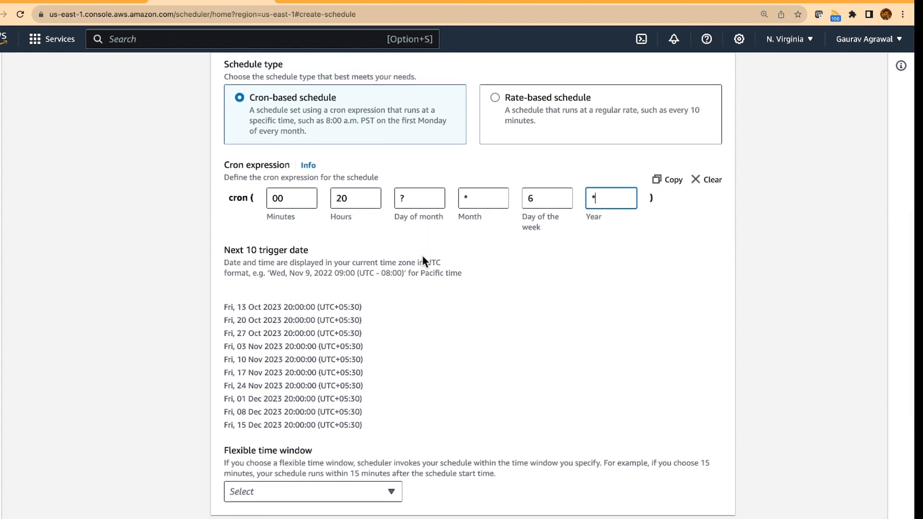
scroll(422, 260, "up", 1)
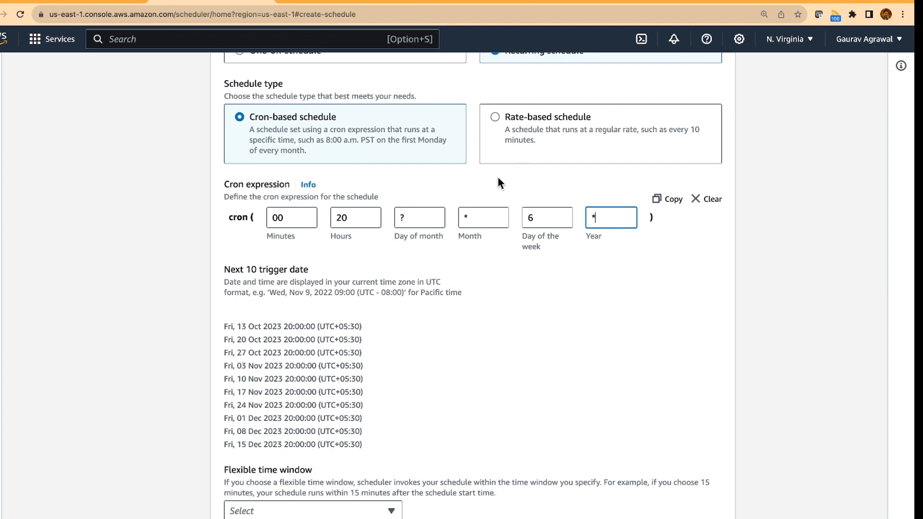
- Change the cron to 08 22 ? * 1 * and turn the flexible time window Off
double_click(345, 218)
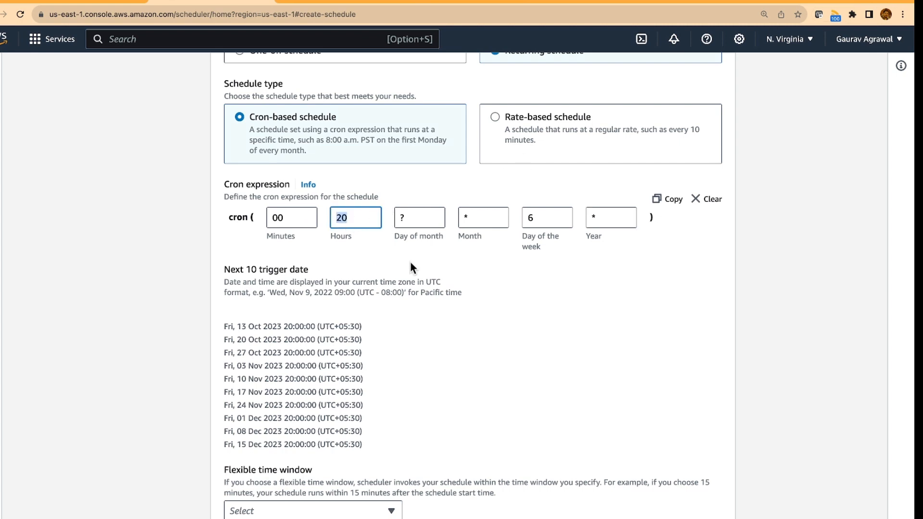
type("22")
left_click(286, 219)
key("BackSpace")
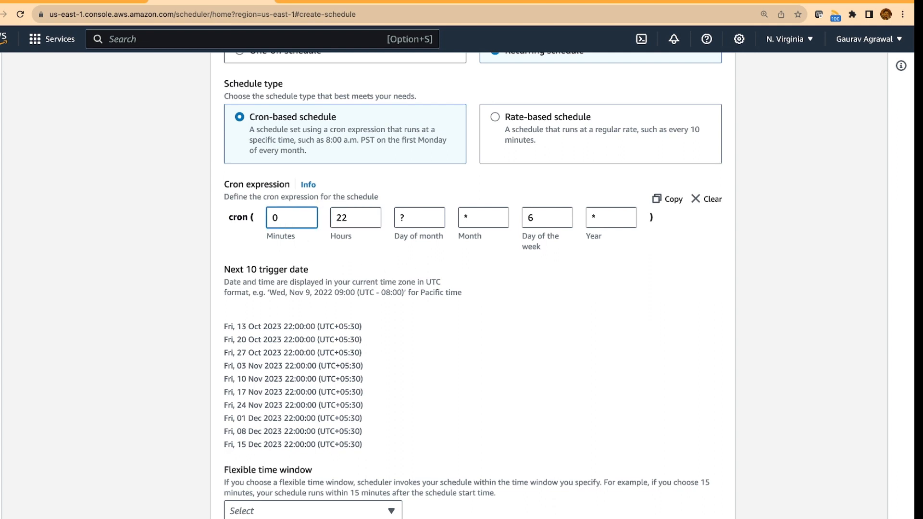
type("8")
left_click(543, 216)
key("BackSpace")
type("1")
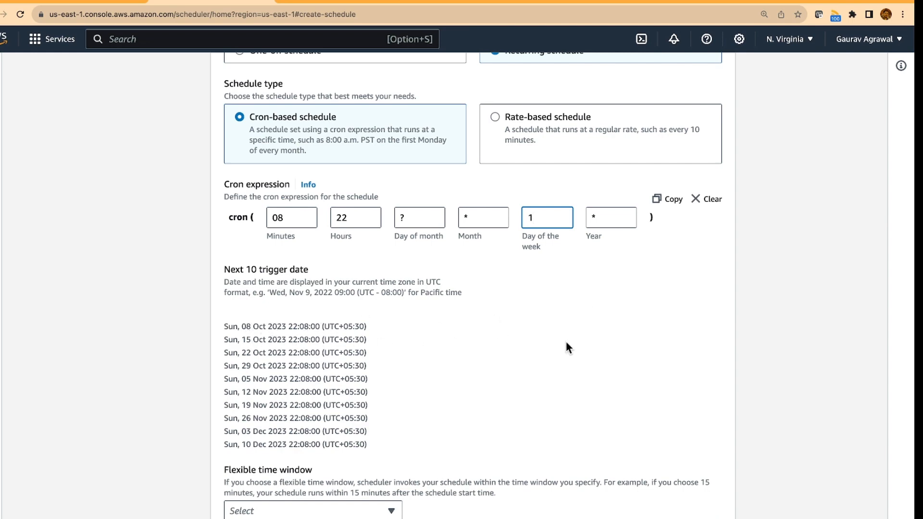
scroll(566, 341, "down", 3)
scroll(565, 338, "down", 3)
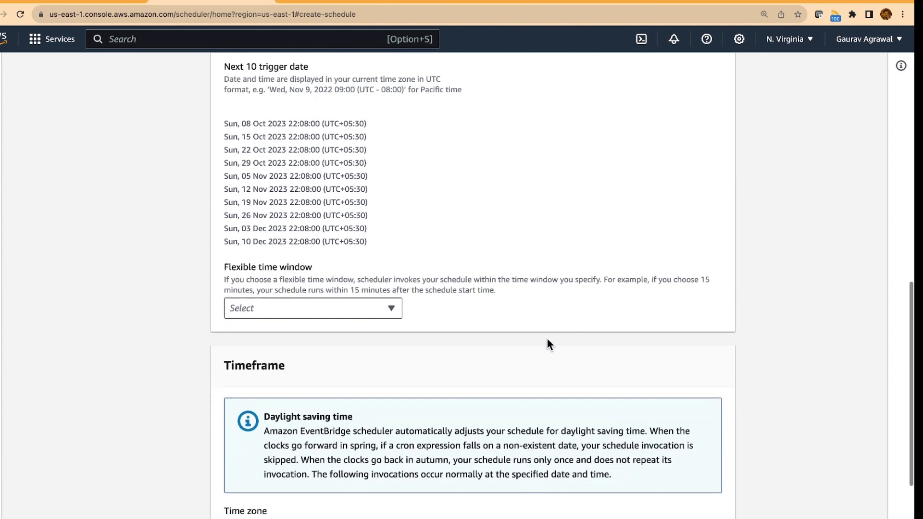
left_click(294, 307)
left_click(278, 332)
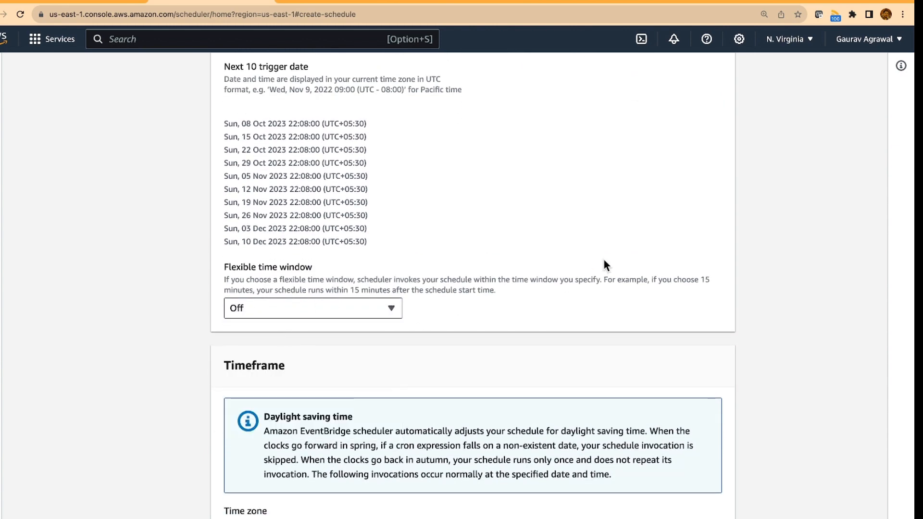
scroll(603, 259, "down", 5)
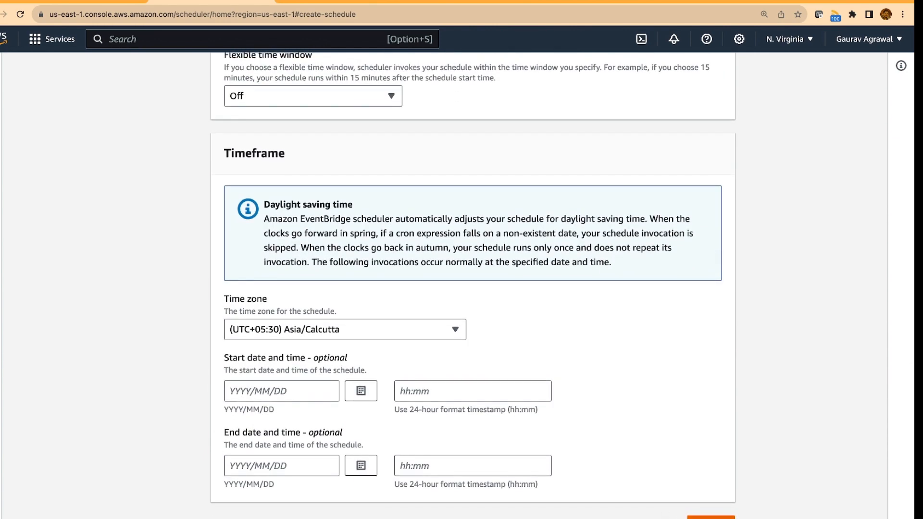
- Target the AWS Lambda Invoke of shutdownEC2 and continue to the review summary
left_click(710, 516)
scroll(543, 346, "down", 2)
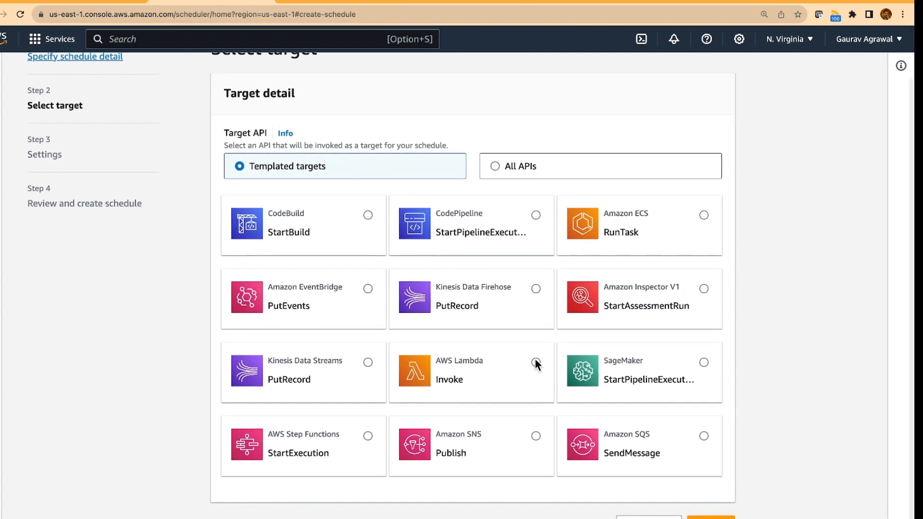
left_click(535, 362)
scroll(535, 358, "down", 5)
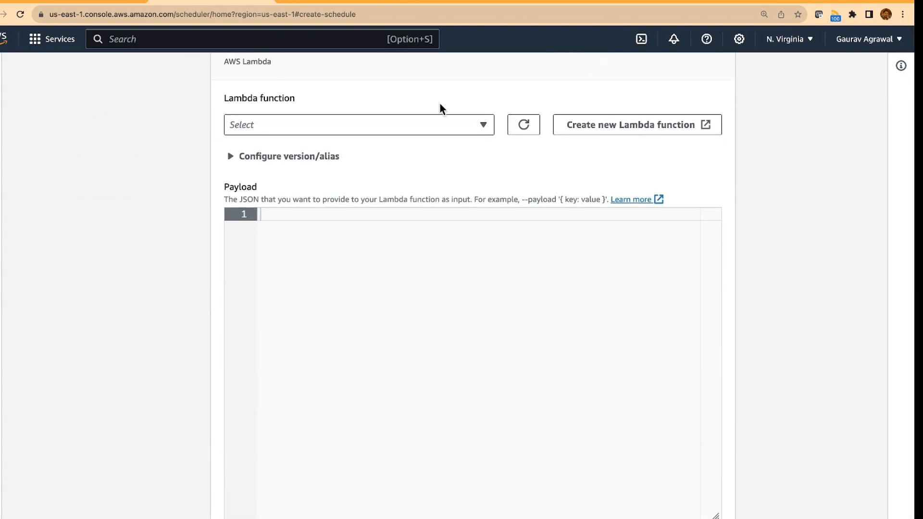
left_click(438, 124)
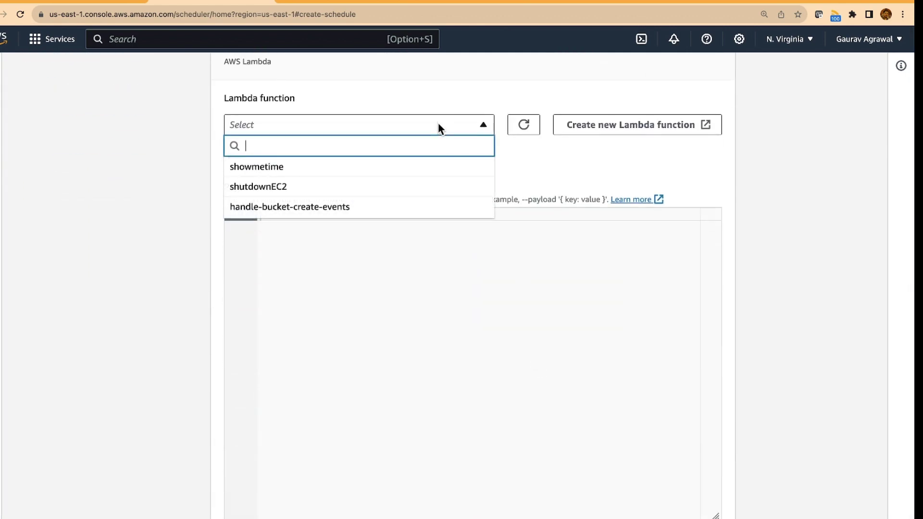
left_click(287, 192)
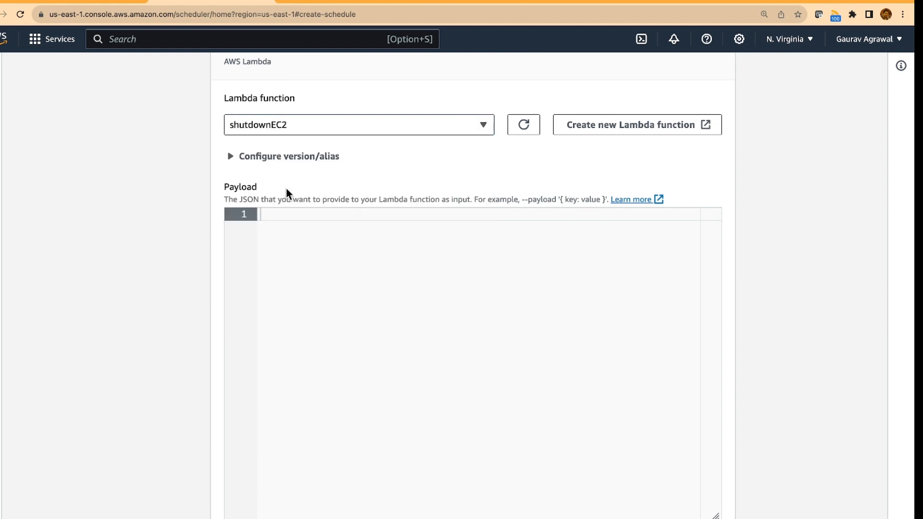
left_click(450, 290)
scroll(450, 264, "down", 1)
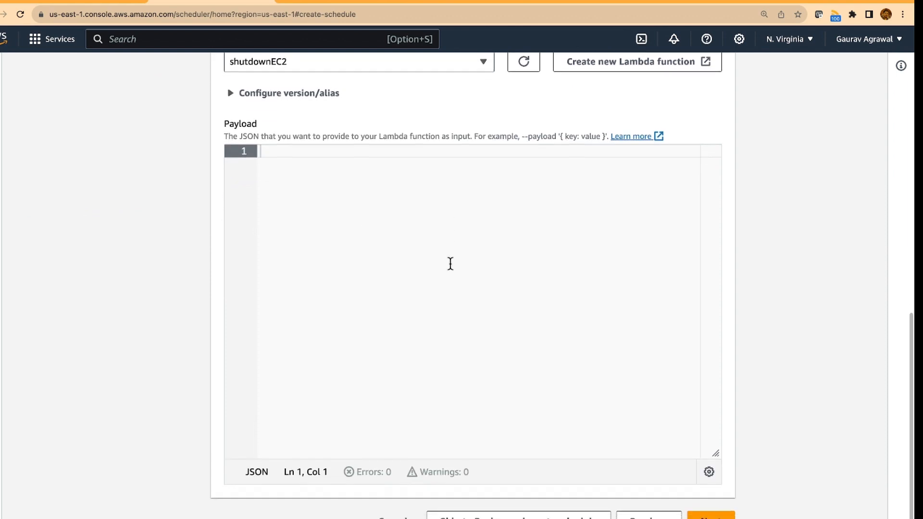
left_click(711, 517)
scroll(579, 346, "down", 2)
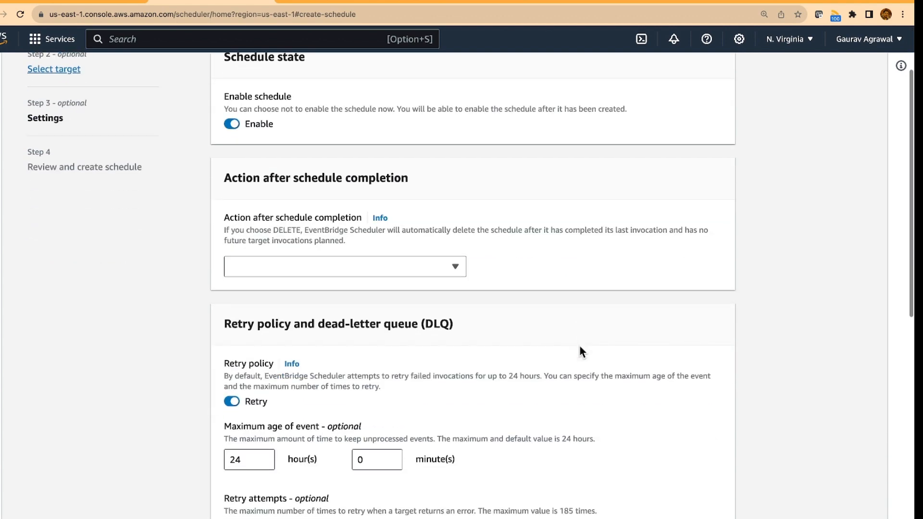
scroll(579, 345, "down", 2)
scroll(579, 345, "down", 2)
scroll(580, 346, "down", 3)
scroll(579, 345, "down", 3)
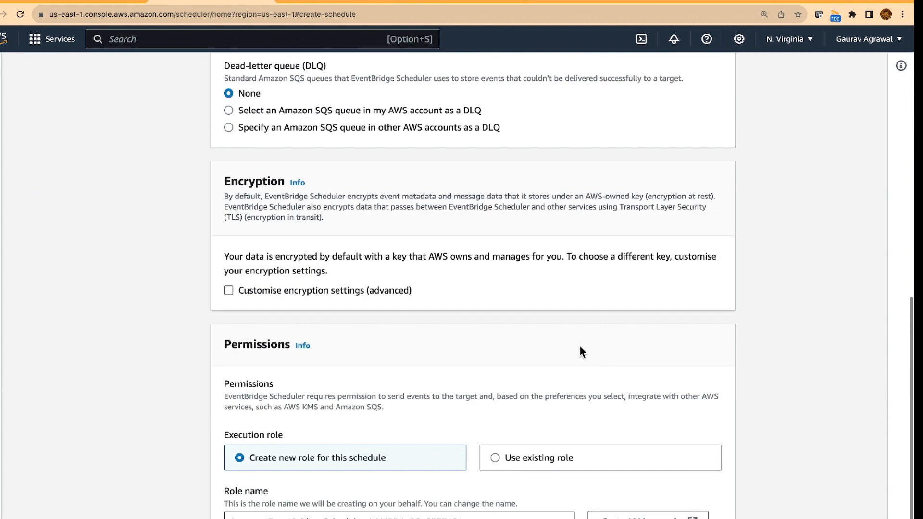
scroll(580, 346, "down", 2)
scroll(579, 346, "down", 1)
scroll(579, 346, "down", 1)
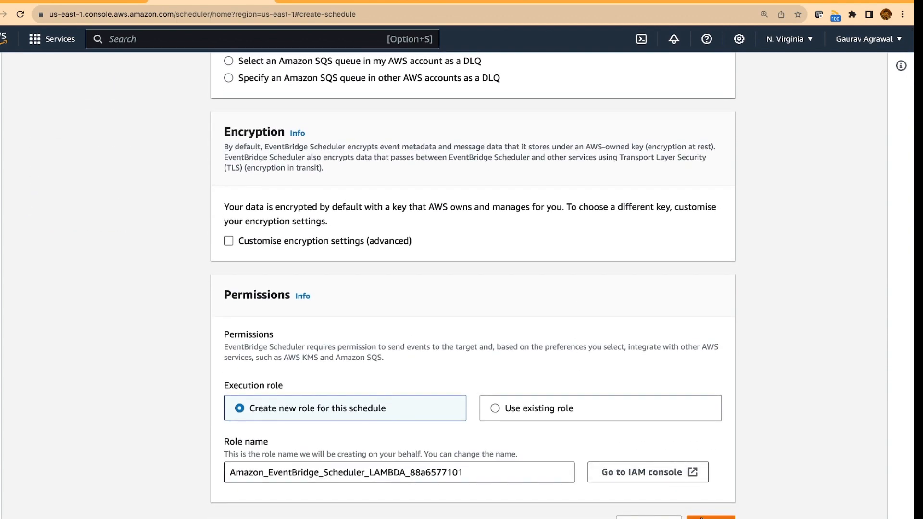
left_click(711, 517)
scroll(554, 311, "down", 1)
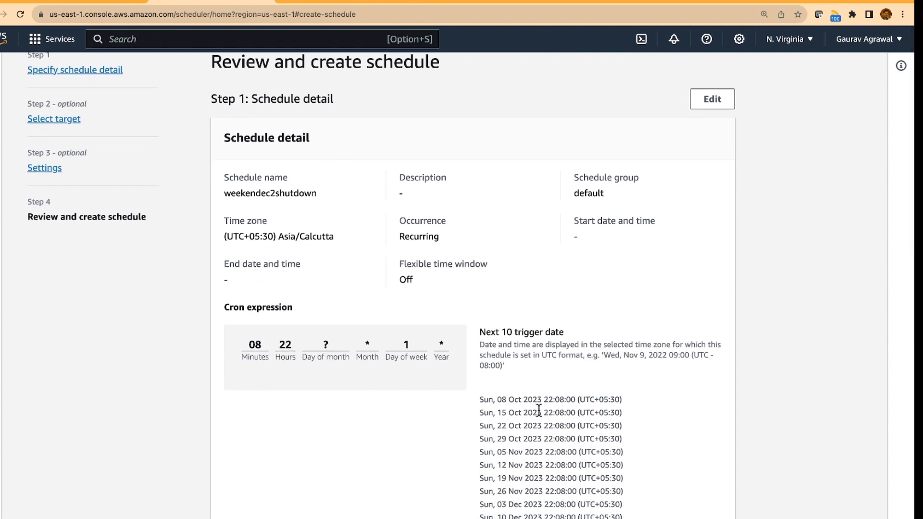
scroll(538, 410, "down", 2)
scroll(539, 410, "down", 2)
scroll(539, 409, "down", 3)
scroll(539, 410, "down", 5)
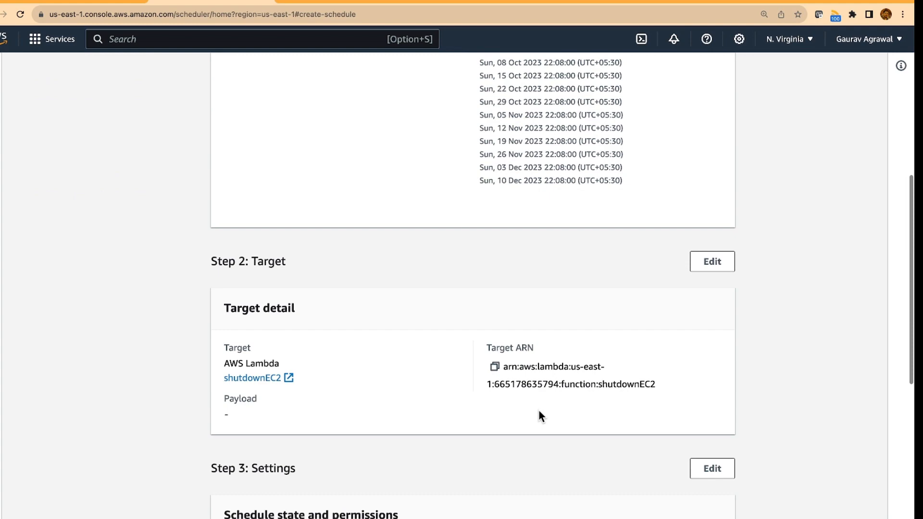
scroll(539, 409, "down", 4)
scroll(538, 410, "down", 4)
scroll(539, 410, "down", 3)
scroll(539, 410, "down", 1)
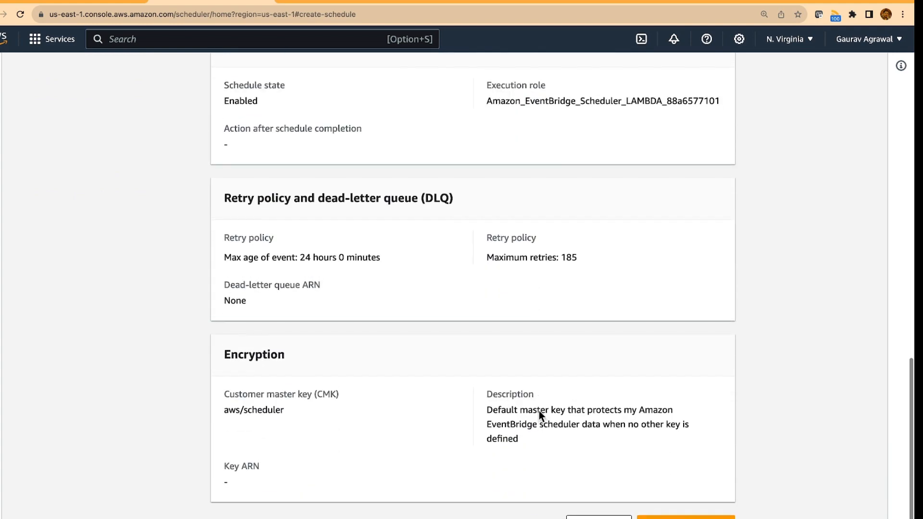
- Create the weekendec2shutdown schedule from the reviewed settings
left_click(685, 517)
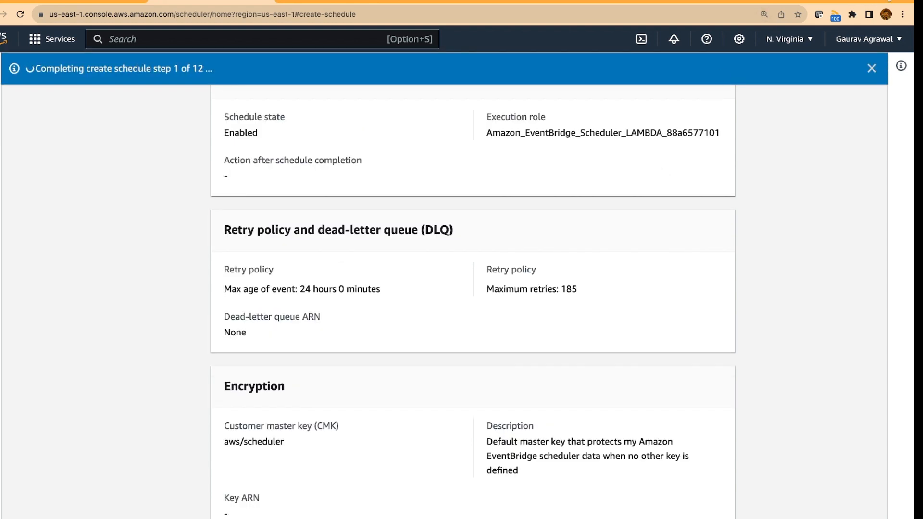
scroll(520, 166, "up", 1)
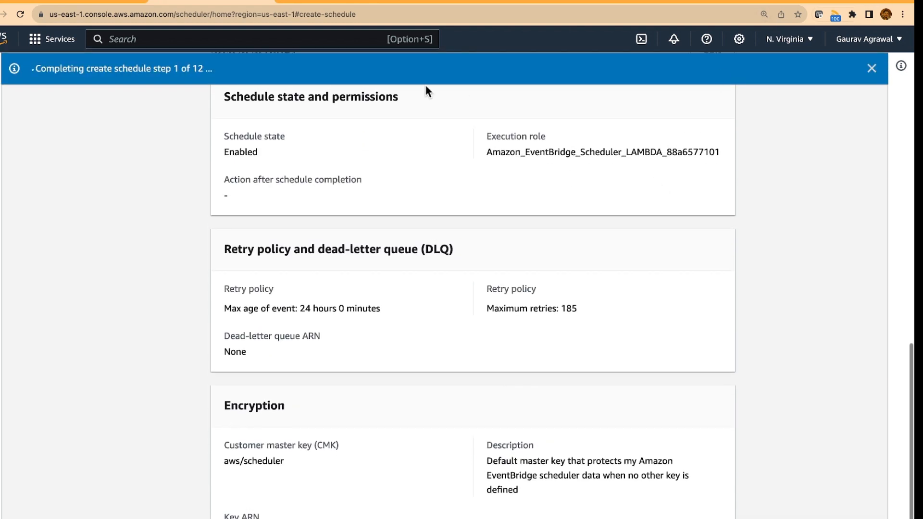
scroll(416, 128, "up", 1)
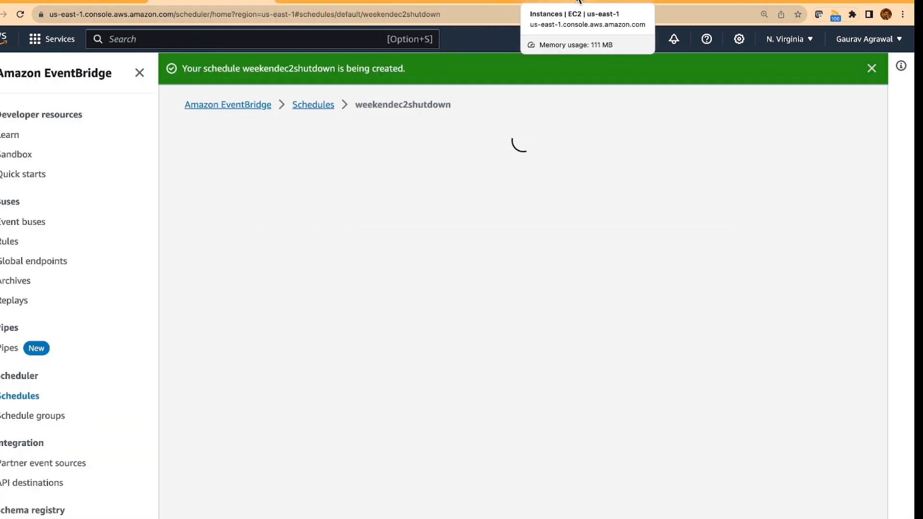
- Return to EC2 Instances, refresh, and view the first testserver instance's Tags
left_click(578, 4)
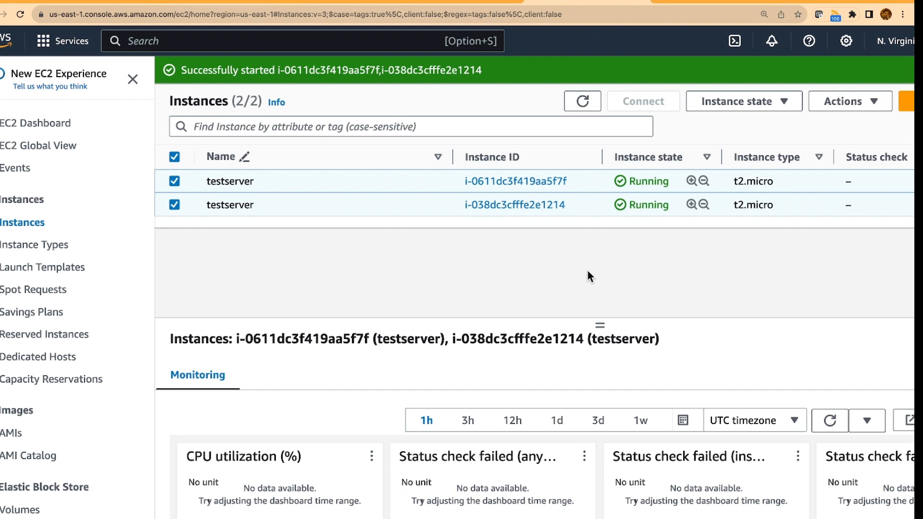
left_click(583, 101)
left_click(237, 183)
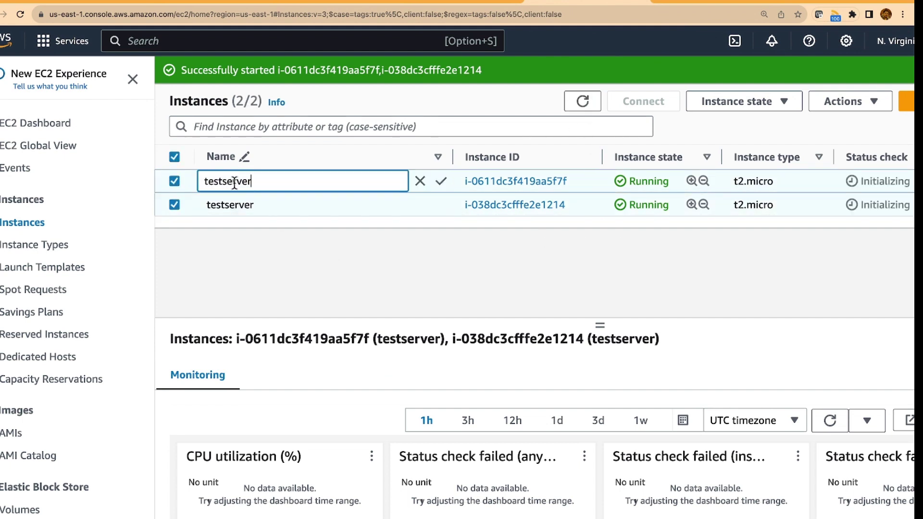
left_click(310, 284)
left_click(498, 181)
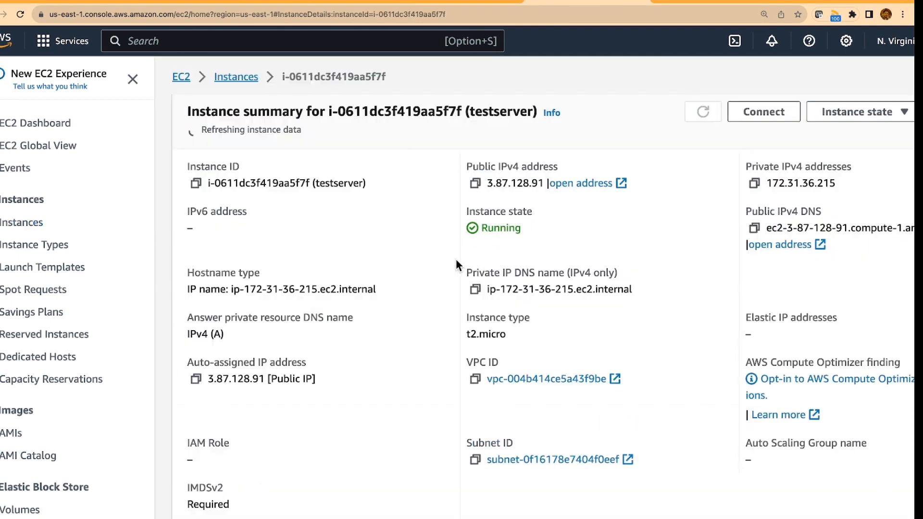
scroll(393, 260, "down", 3)
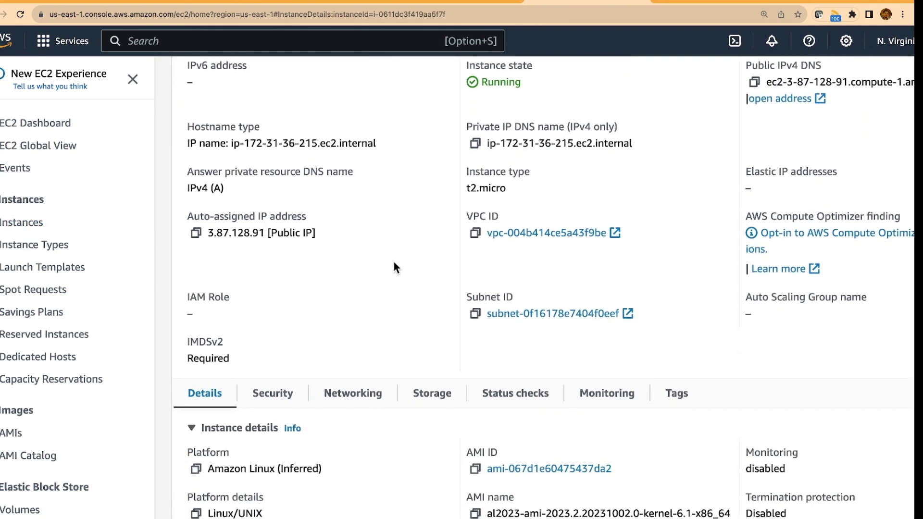
left_click(678, 394)
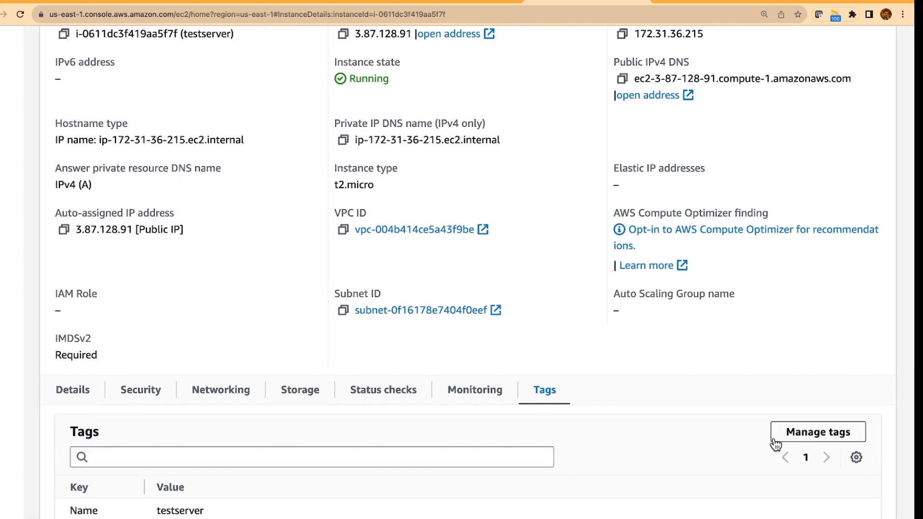
- Add the tag shutdown=false to this instance via Manage tags and save it
left_click(793, 432)
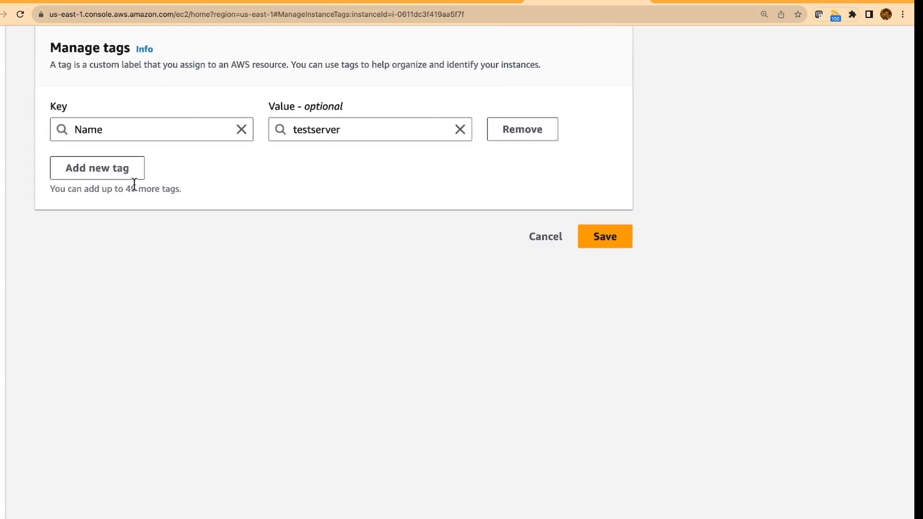
left_click(107, 167)
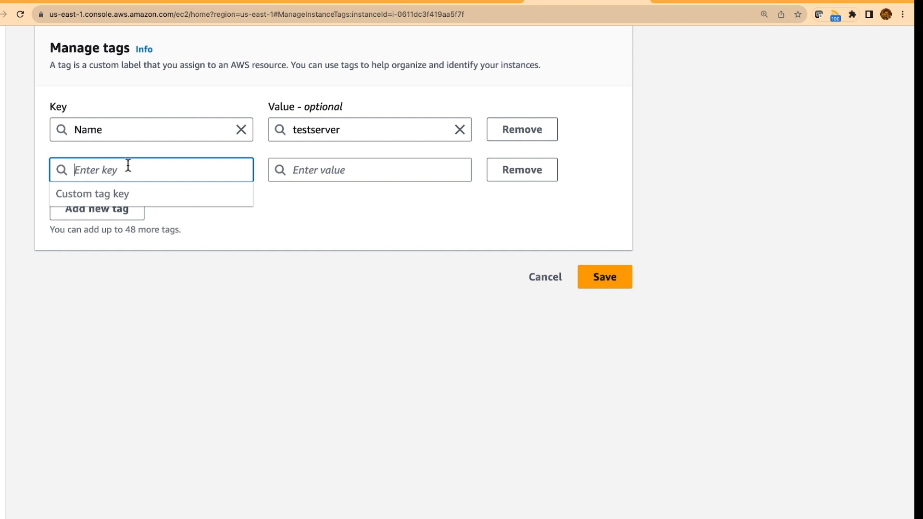
type("shutdown")
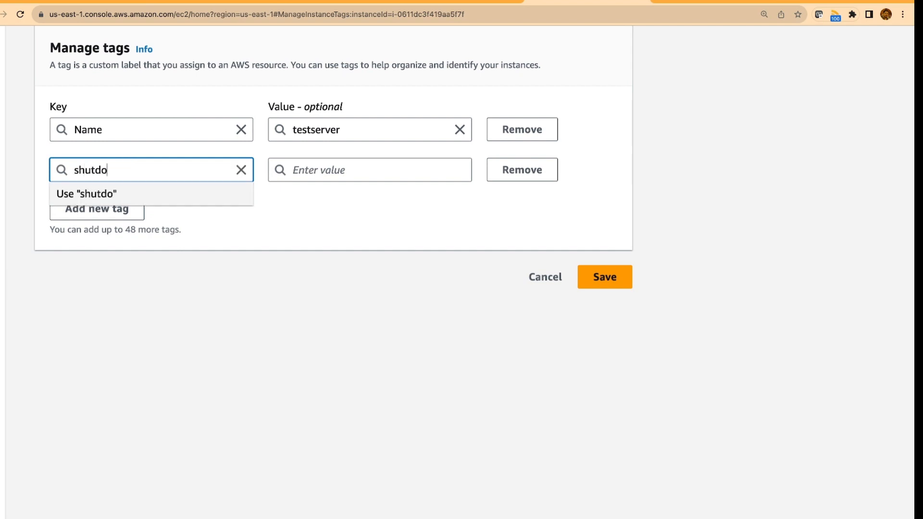
key("Tab")
type("false")
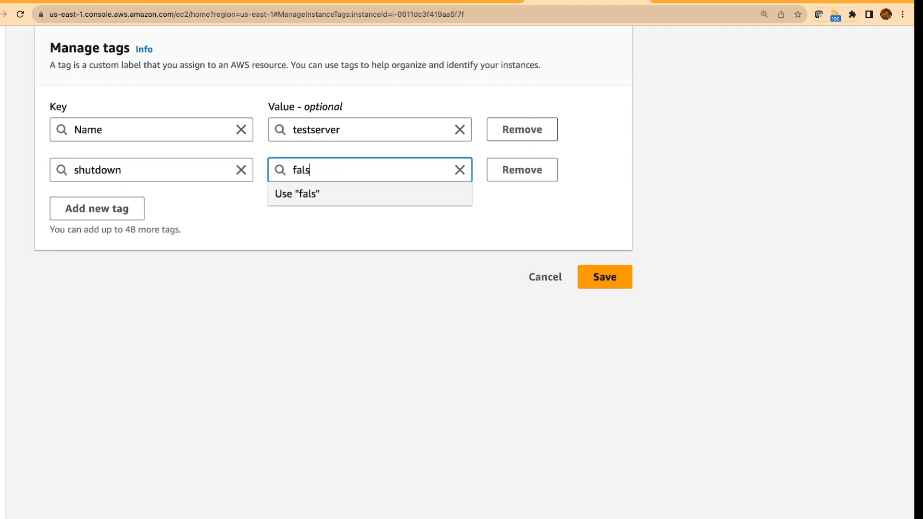
left_click(445, 347)
left_click(605, 277)
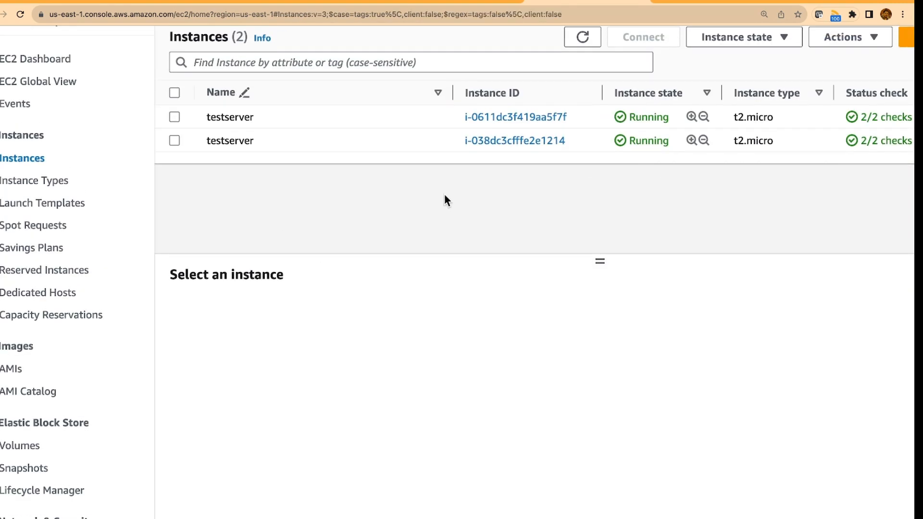
- Compare both testserver instances' Tags: one has shutdown=false, the other only Name
left_click(174, 117)
left_click(660, 310)
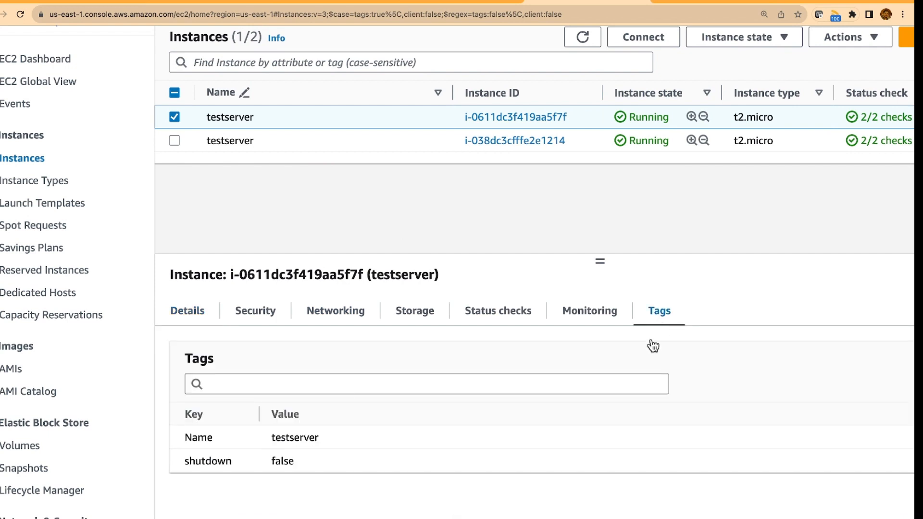
left_click(174, 140)
left_click(174, 141)
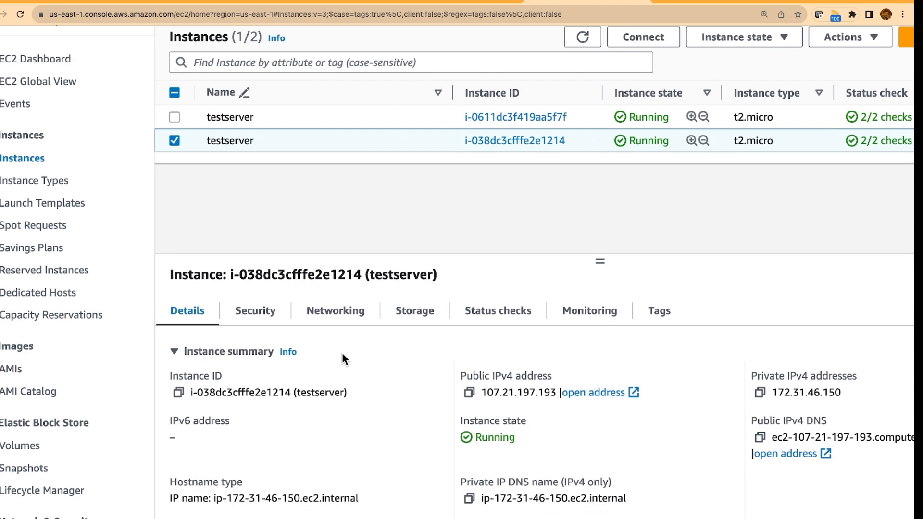
left_click(659, 310)
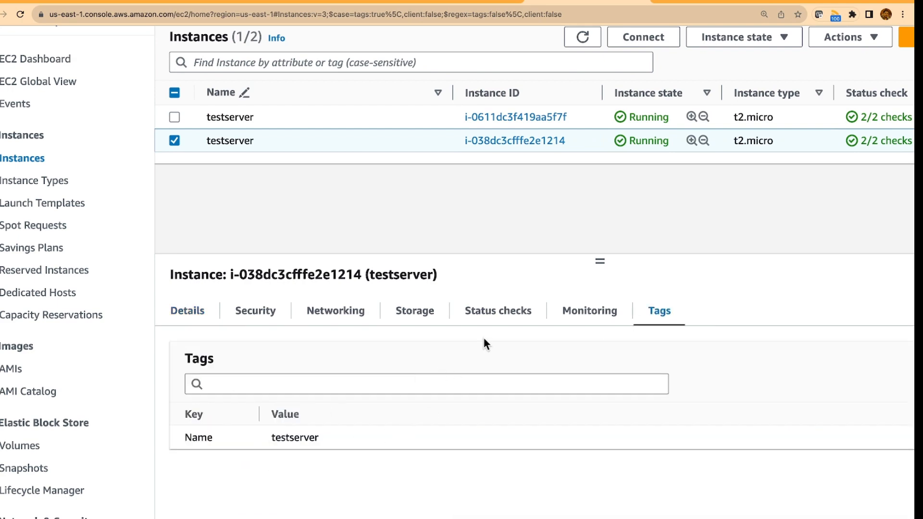
- Highlight every 'shutdown' occurrence in shutdown.py on GitHub around the line-17 tag check
left_click(731, 9)
scroll(371, 286, "down", 3)
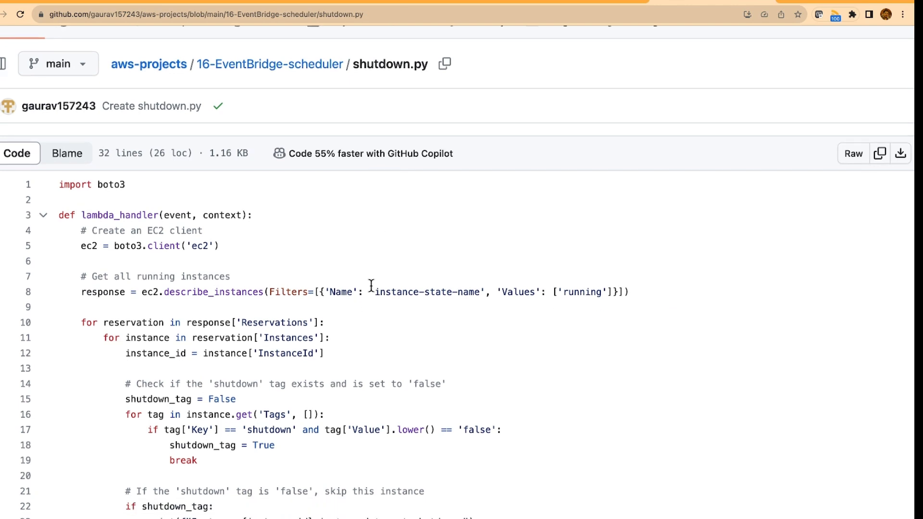
scroll(372, 287, "down", 2)
scroll(371, 287, "down", 2)
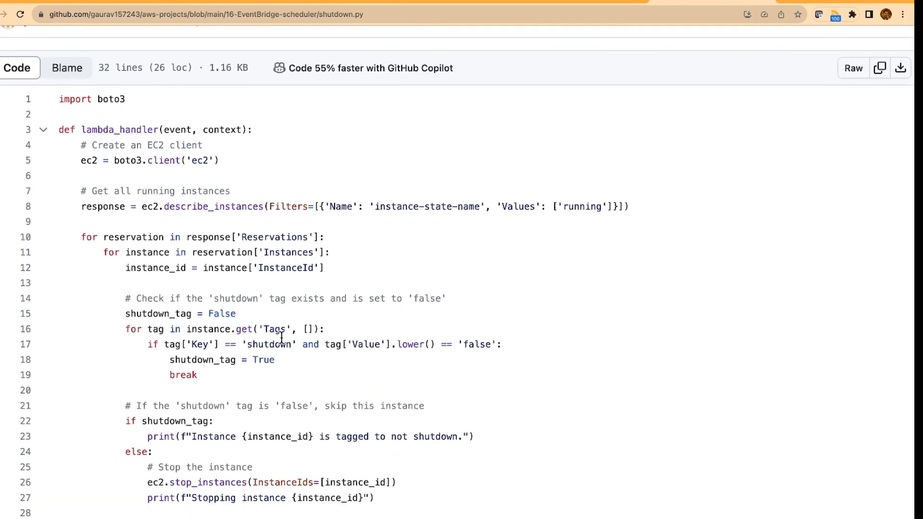
scroll(282, 338, "down", 1)
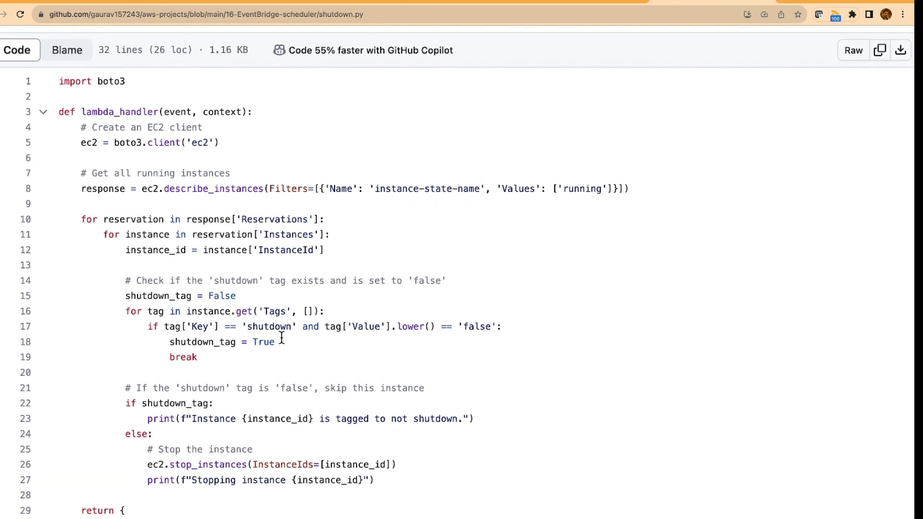
left_click(191, 326)
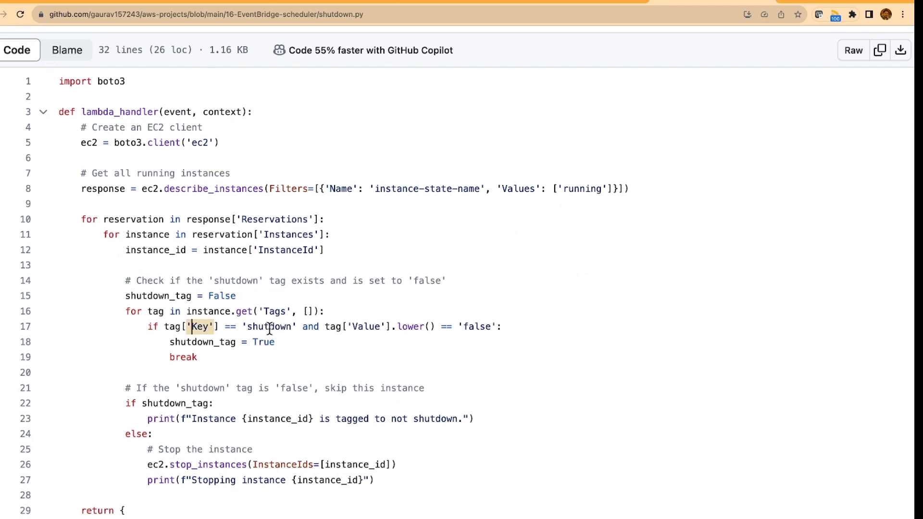
left_click(269, 326)
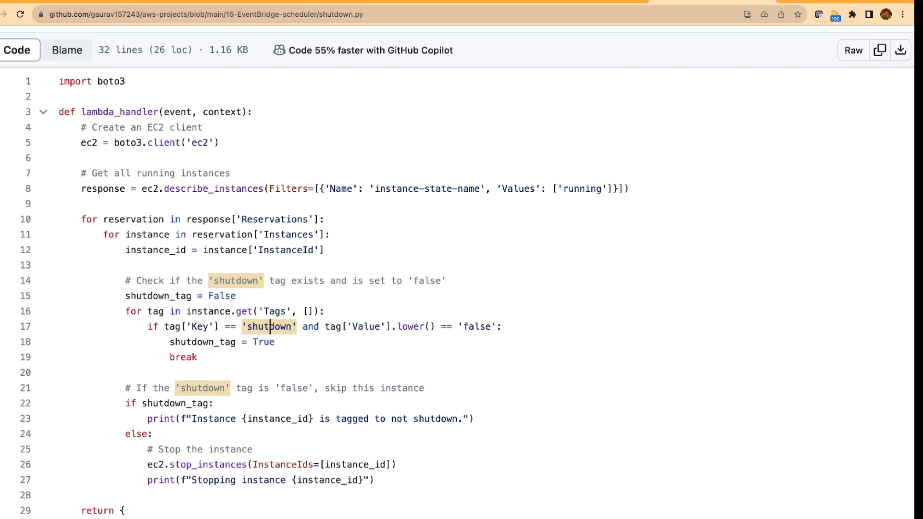
left_click(327, 2)
- Refresh EC2 Instances: untagged testserver is Stopped, shutdown=false one still Running
left_click(779, 168)
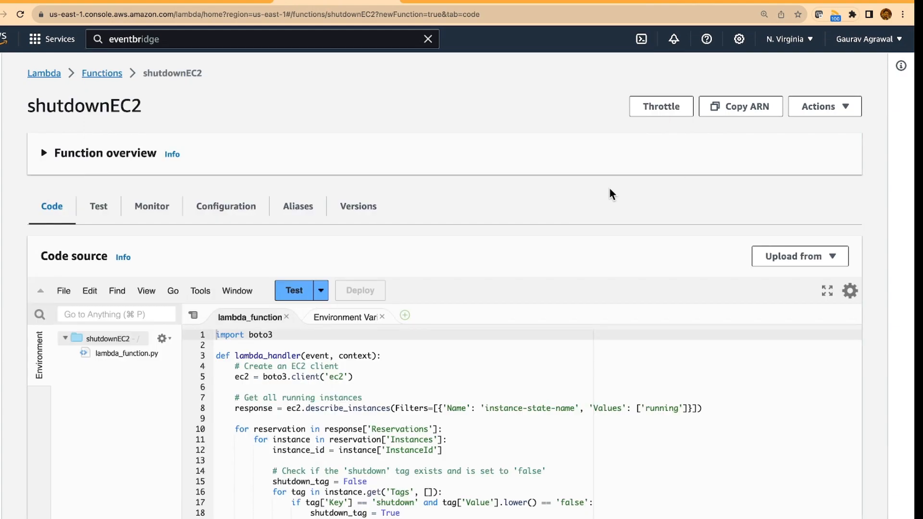
left_click(573, 11)
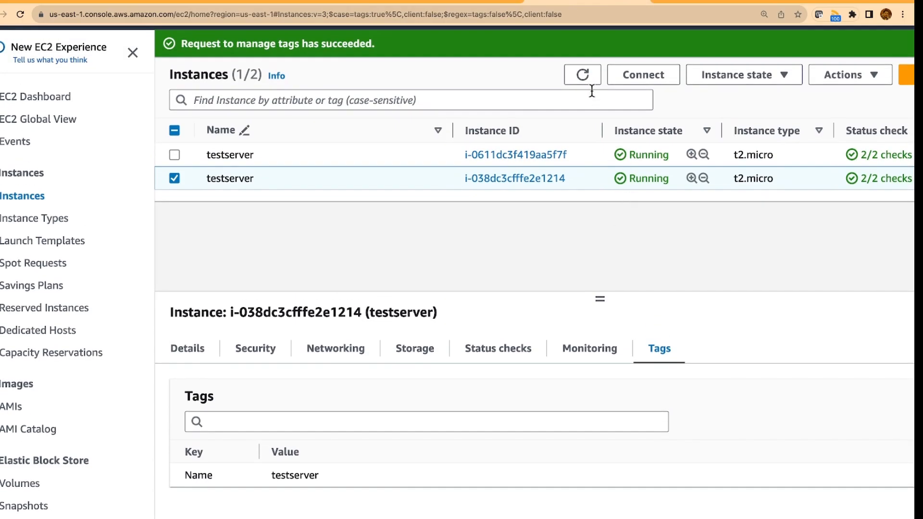
left_click(583, 74)
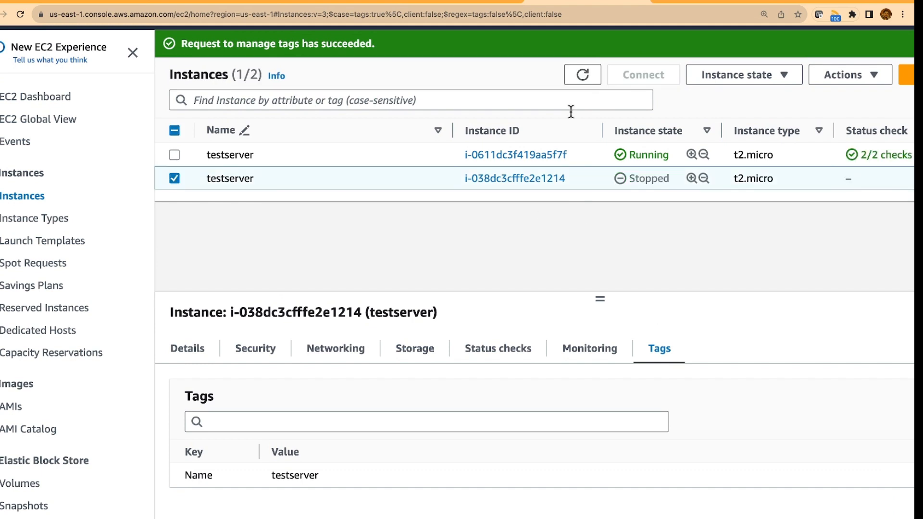